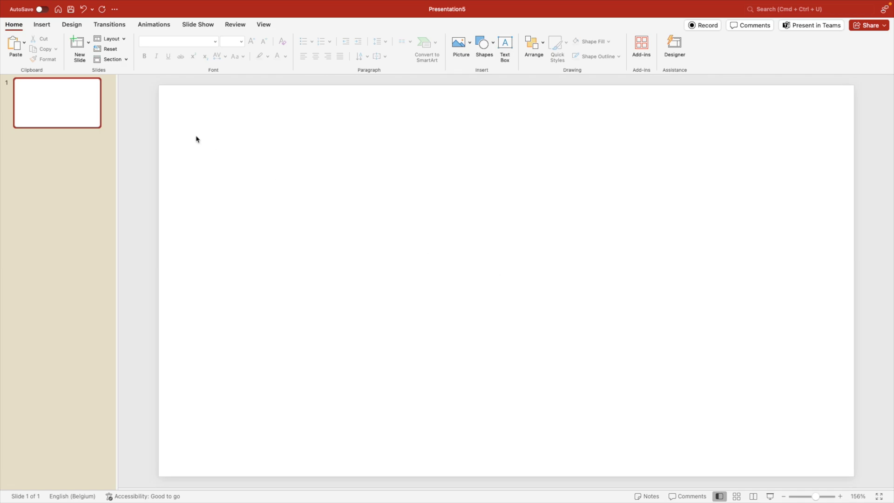
Step: Apply the 01 Bright Blue colour scheme from the Design variants
left_click(72, 25)
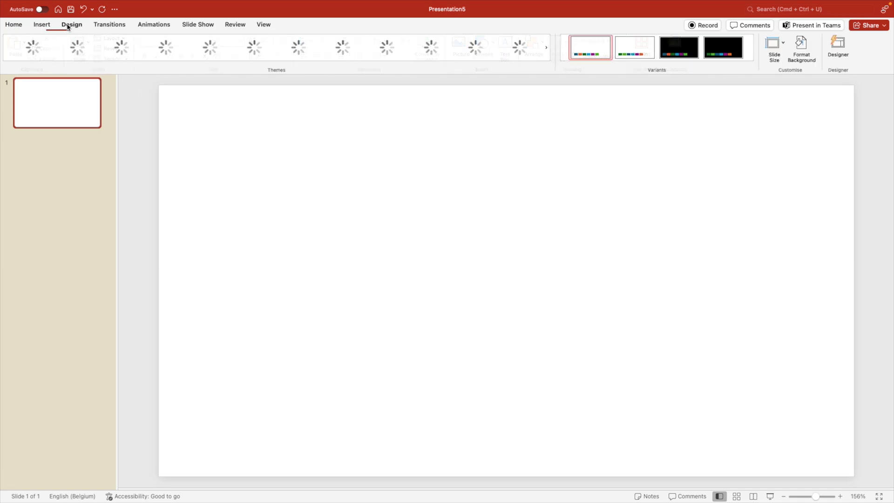
left_click(658, 64)
mouse_move(665, 114)
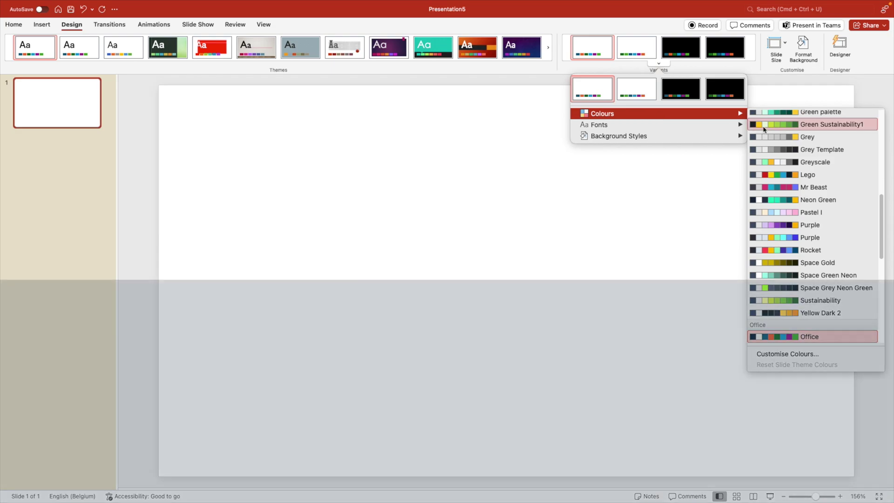
scroll(768, 133, "up", 15)
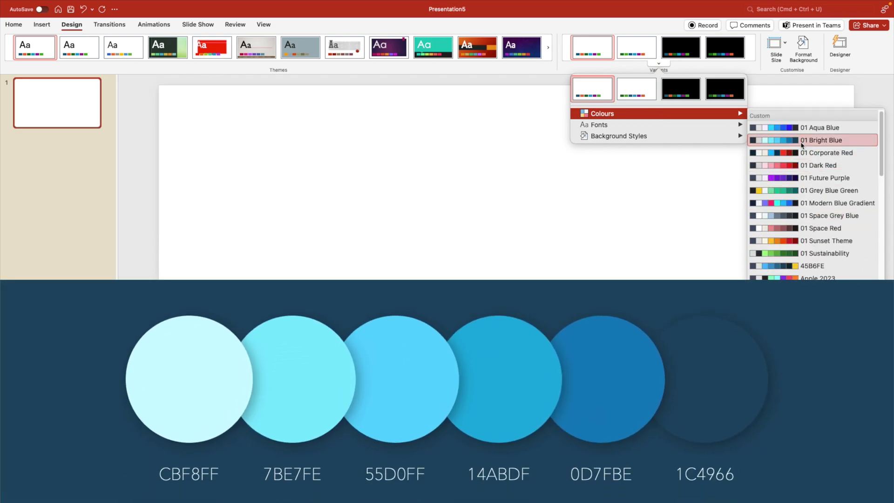
left_click(802, 141)
Step: Give the slide background a dark blue preset gradient fill
left_click(42, 25)
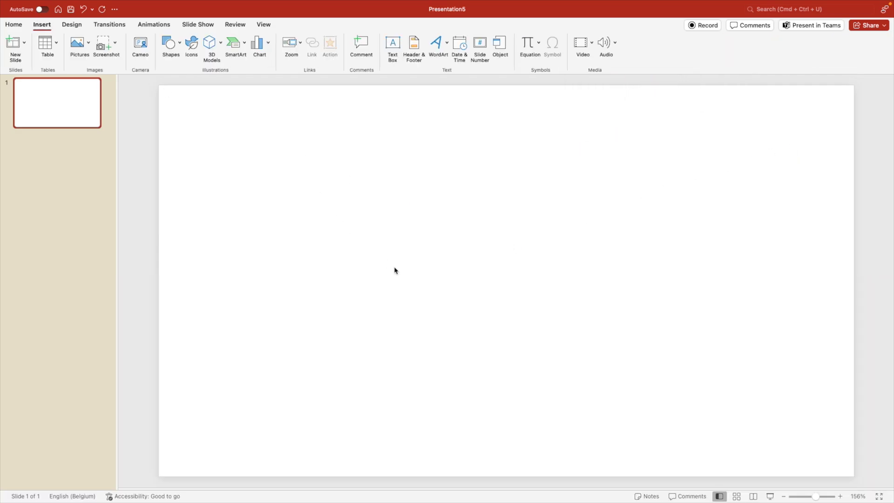
right_click(395, 271)
left_click(445, 404)
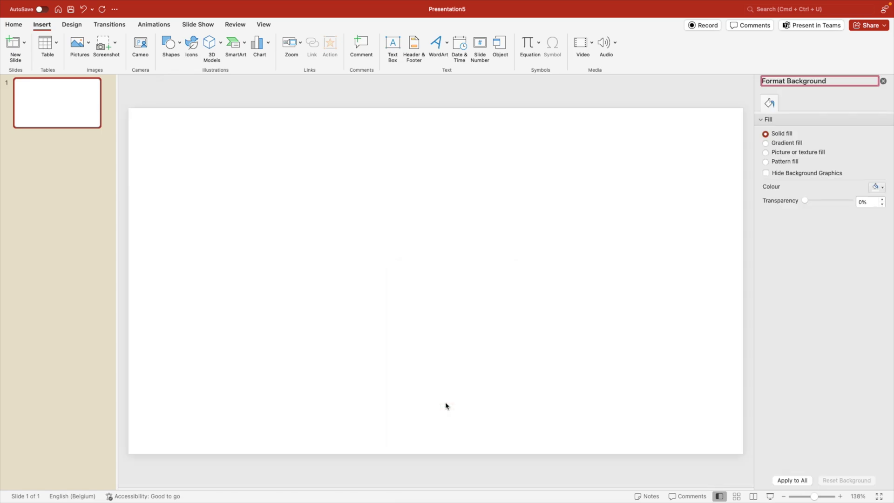
left_click(791, 144)
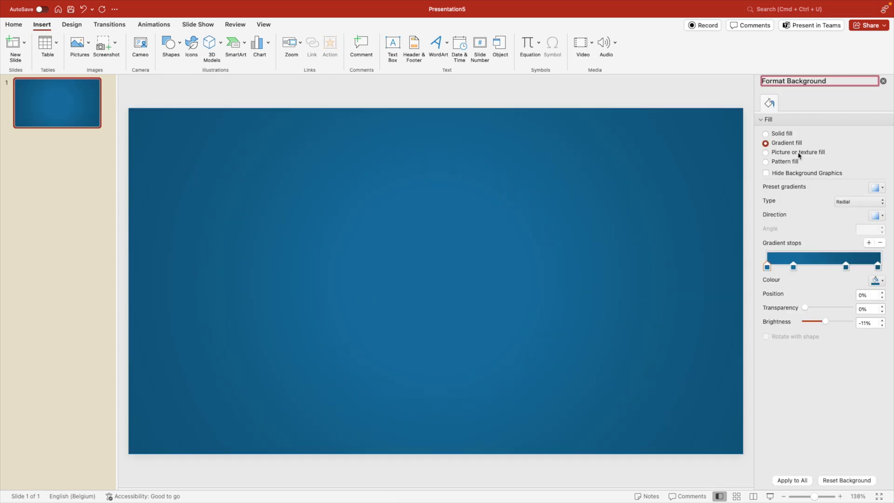
left_click(874, 188)
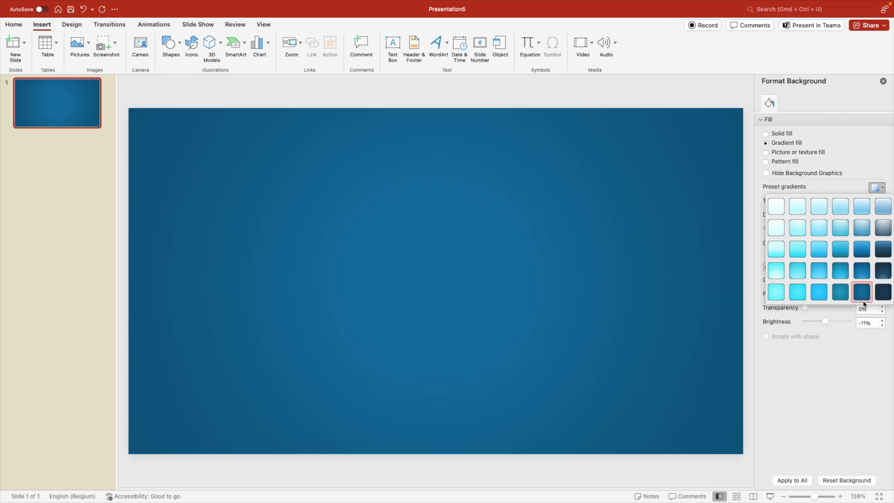
left_click(865, 292)
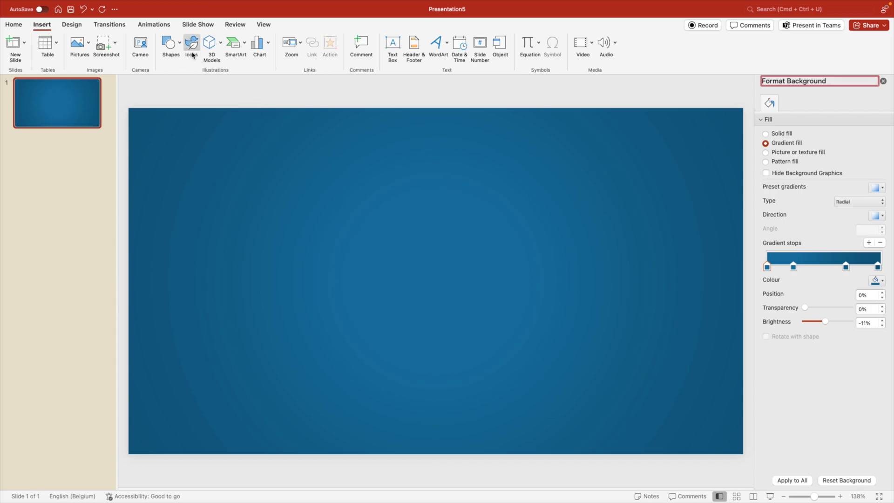
Step: Draw an oval as a 5.13 cm circle and centre it on the slide
left_click(169, 43)
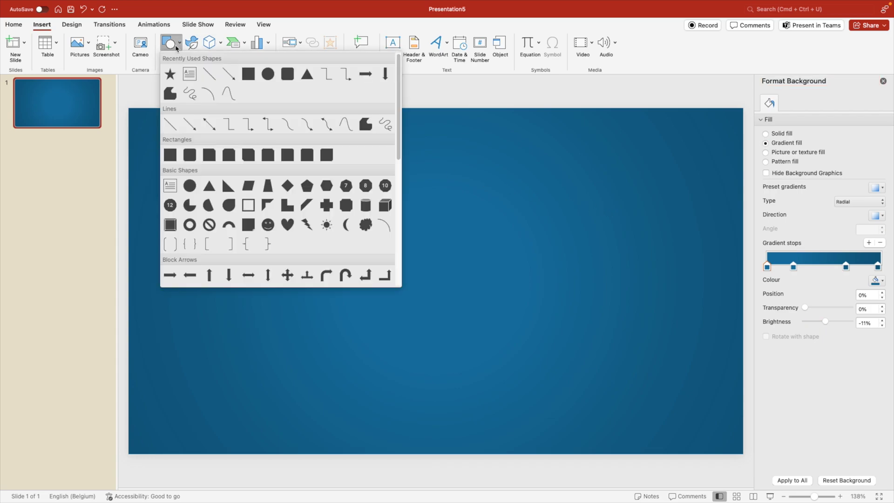
left_click(268, 74)
left_click_drag(366, 213, 473, 295)
left_click_drag(413, 277, 428, 284)
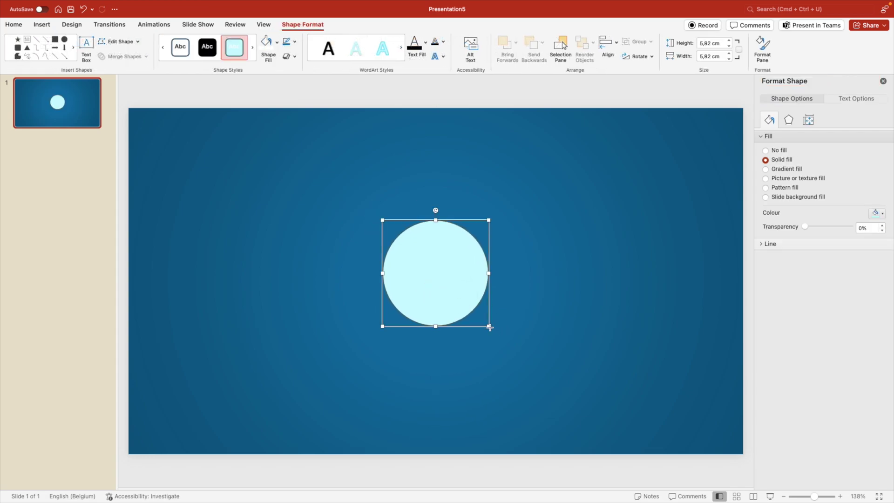
left_click_drag(489, 327, 482, 320)
left_click_drag(439, 285, 442, 274)
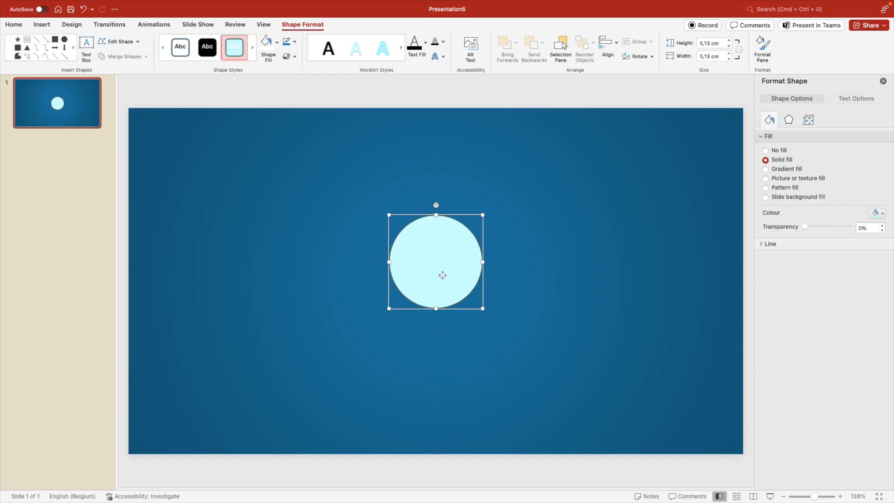
Step: Remove the circle's outline and fill it with bright cyan
left_click(295, 41)
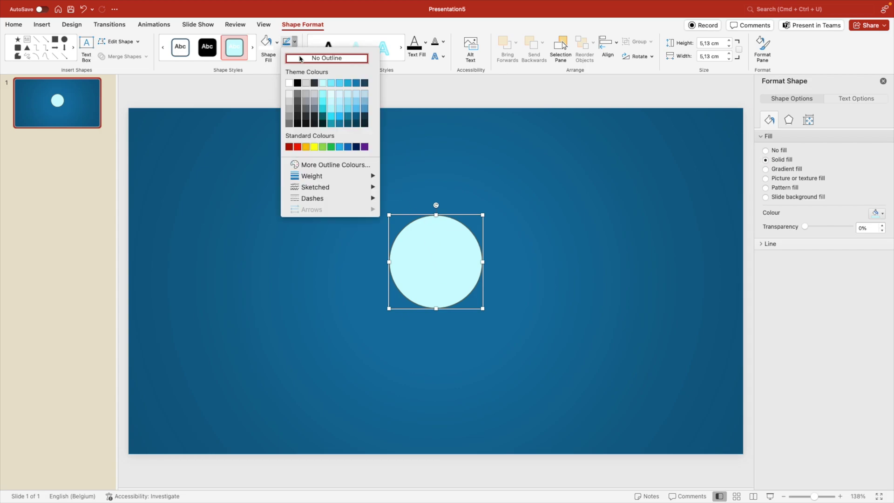
left_click(300, 58)
left_click(278, 43)
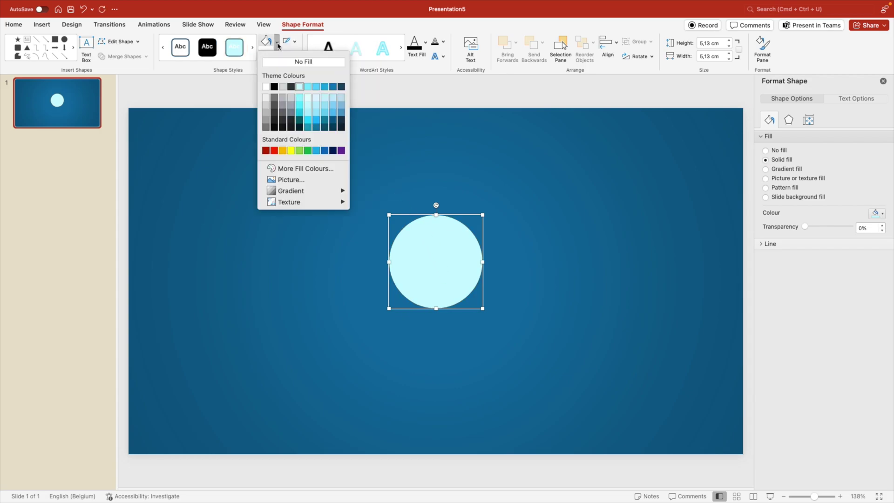
left_click(307, 87)
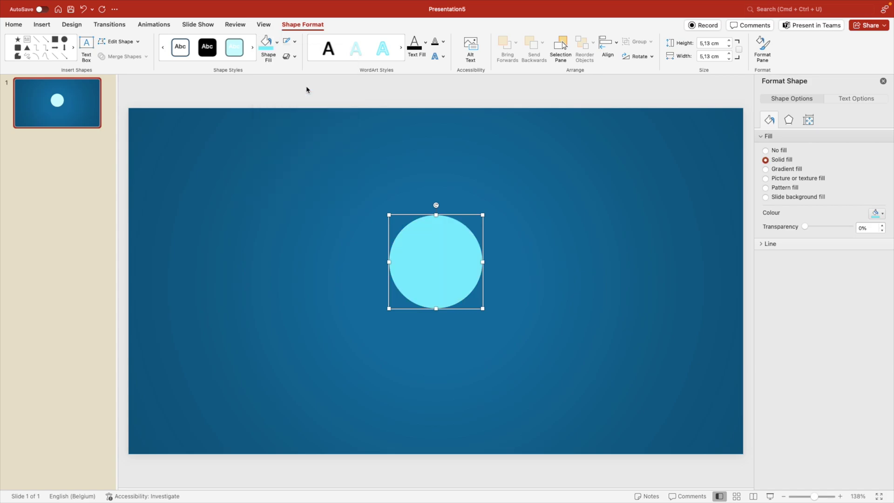
left_click(488, 193)
Step: Duplicate the circle into five circles across the slide
left_click(438, 273)
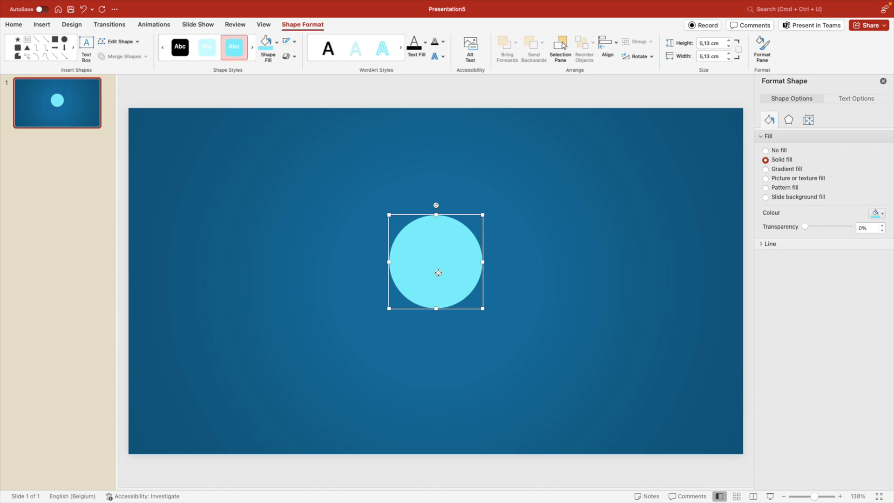
left_click_drag(439, 273, 582, 266)
key("super+a")
left_click_drag(520, 266, 616, 294)
left_click(498, 307)
left_click(406, 261)
left_click(326, 262, "shift")
left_click(619, 343)
Step: Distribute the five circles horizontally and centre the row, grouping then ungrouping them
left_click_drag(703, 362, 141, 169)
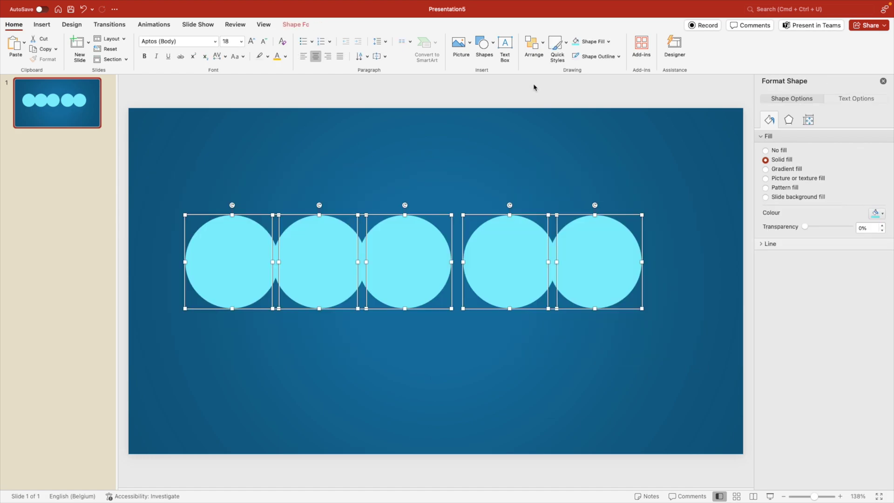
left_click(535, 43)
mouse_move(584, 209)
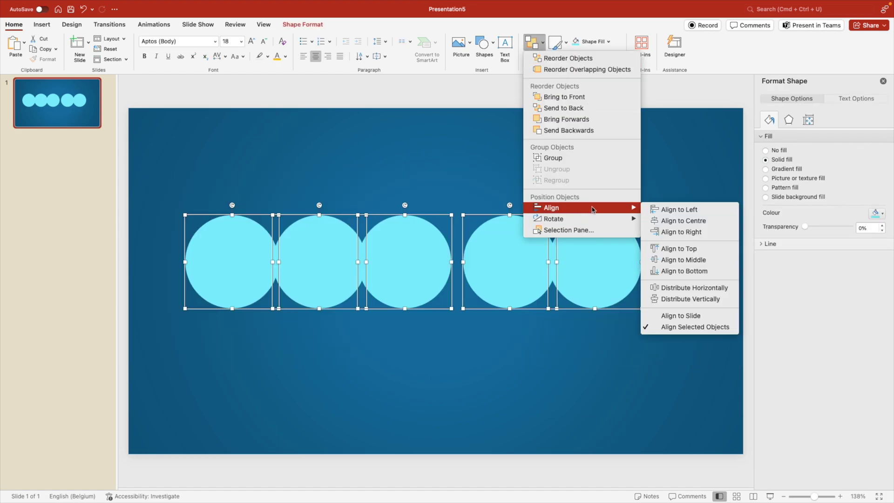
left_click(675, 289)
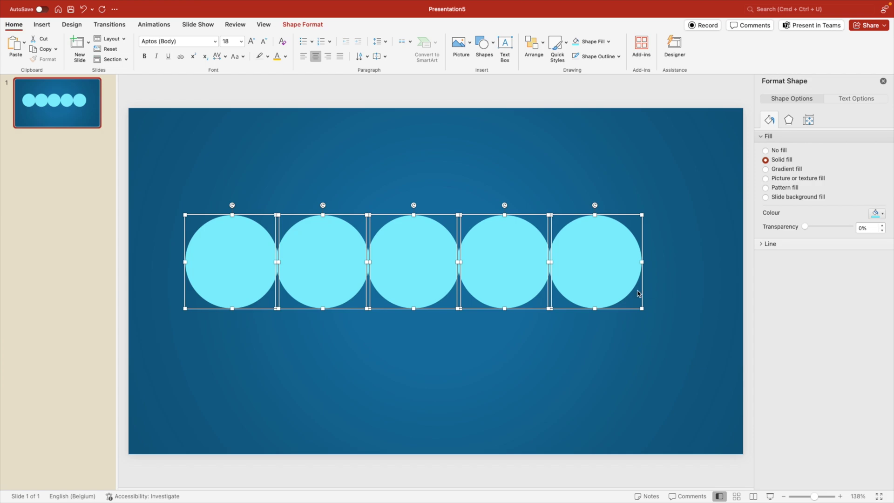
left_click_drag(515, 294, 535, 294)
key("super+alt+g")
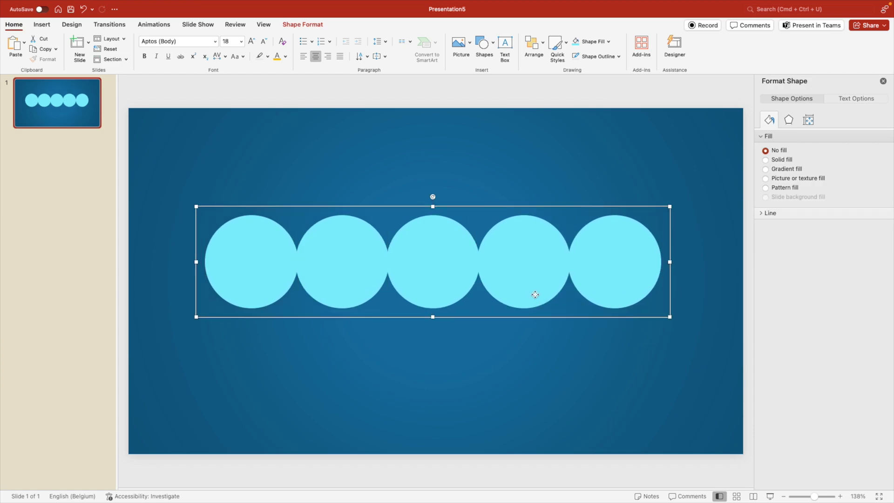
left_click_drag(529, 291, 531, 292)
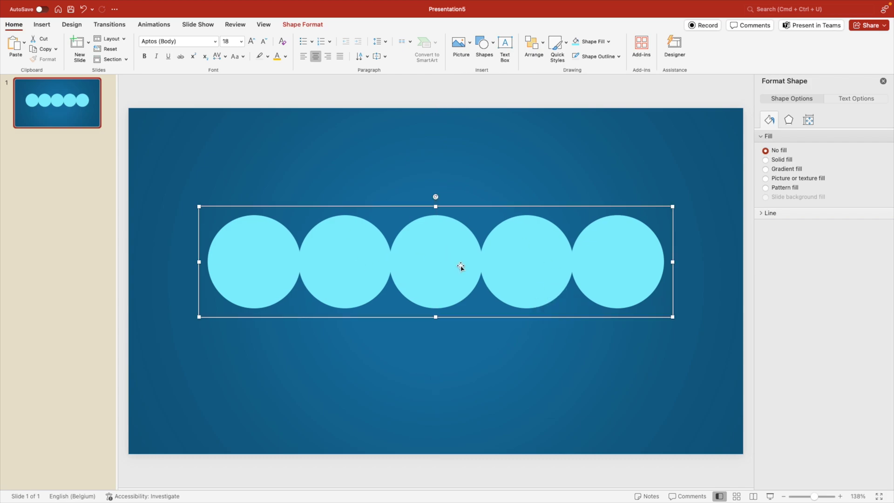
key("super+alt+shift+g")
left_click(515, 339)
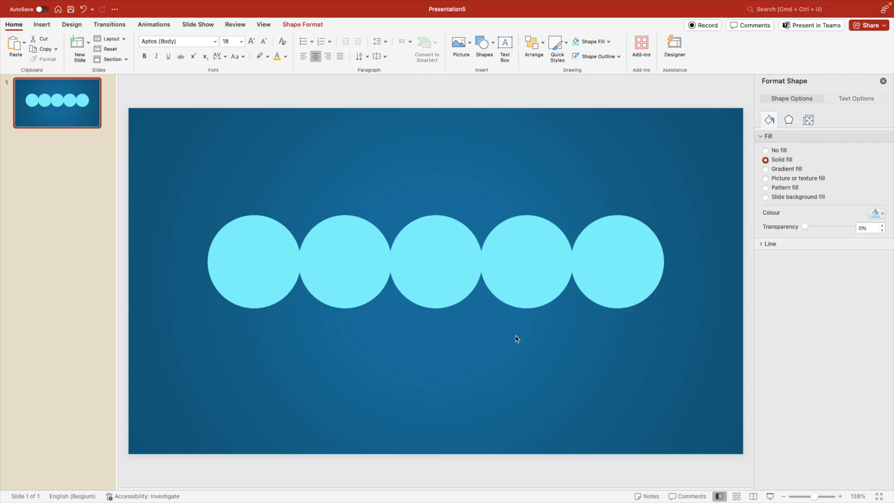
Step: Fill circles two to five with successively darker blues, ending with dark navy
left_click(362, 274)
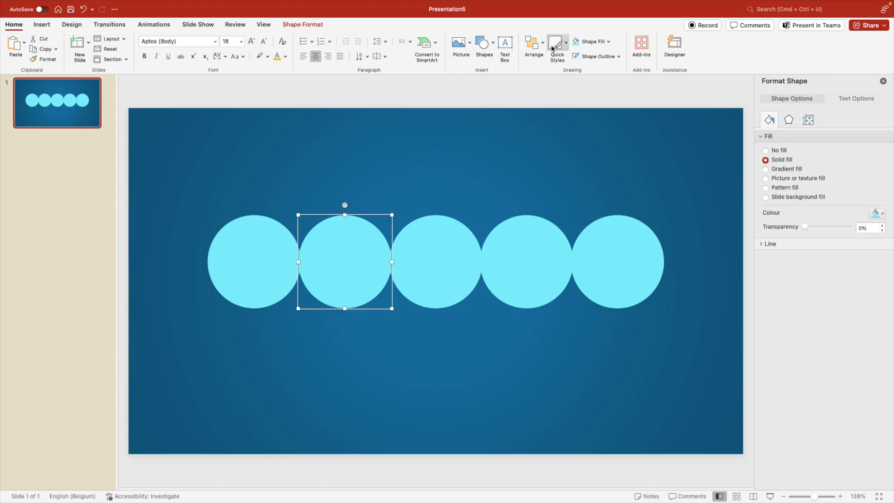
left_click(609, 42)
left_click(629, 83)
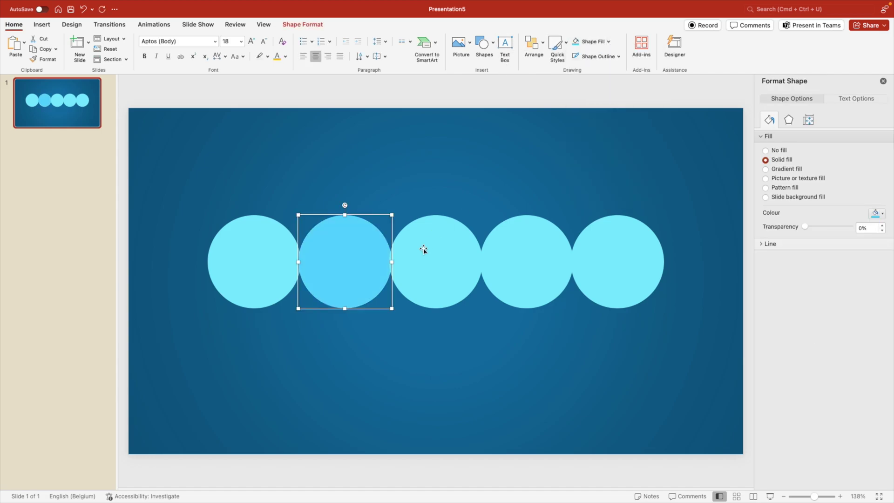
left_click(425, 251)
left_click(609, 42)
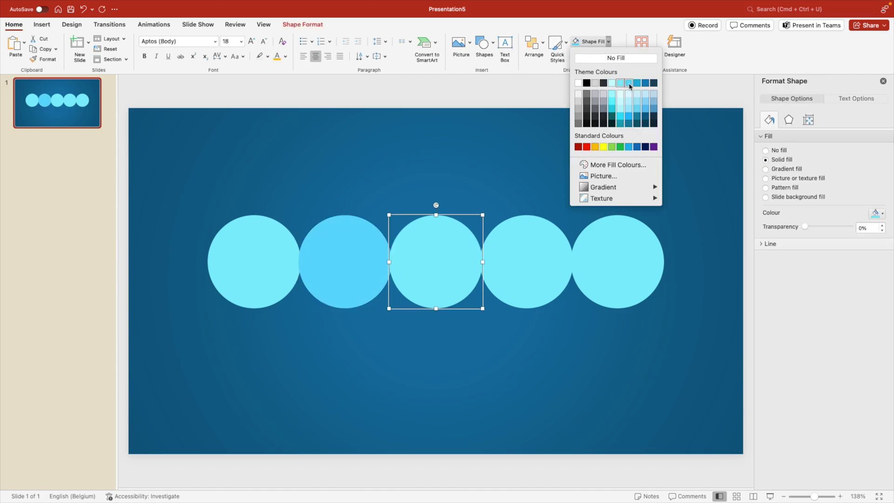
left_click(638, 83)
left_click(527, 261)
left_click(609, 42)
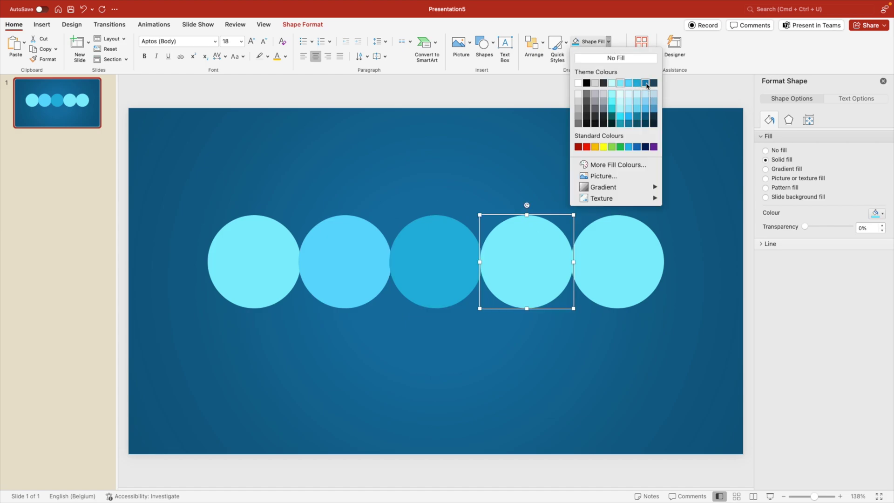
left_click(646, 84)
left_click(615, 237)
left_click(608, 41)
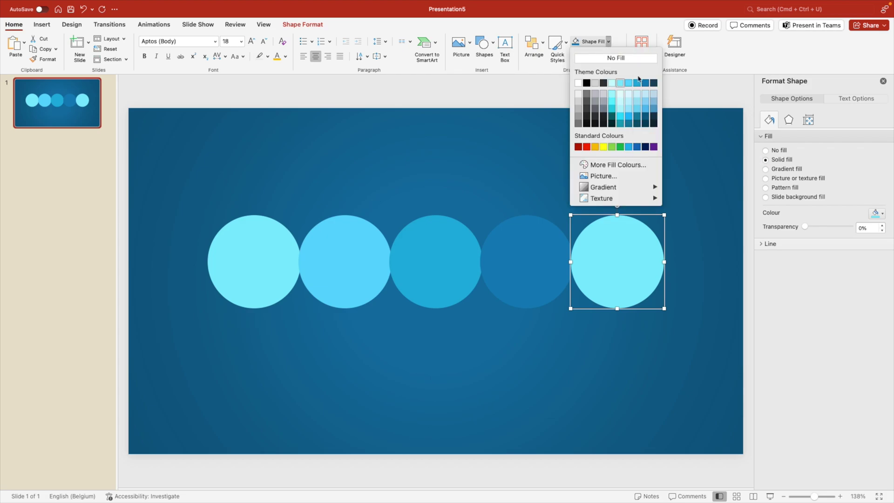
left_click(653, 83)
Step: Shift the end circles inward so they overlap, then redistribute all five evenly
left_click(645, 150)
left_click_drag(618, 294, 612, 291)
left_click_drag(259, 274, 270, 274)
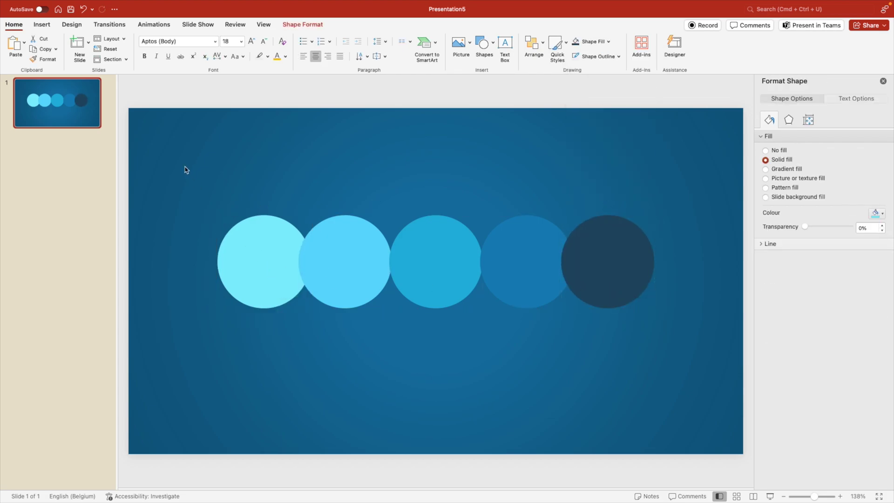
left_click_drag(184, 166, 657, 326)
left_click(532, 42)
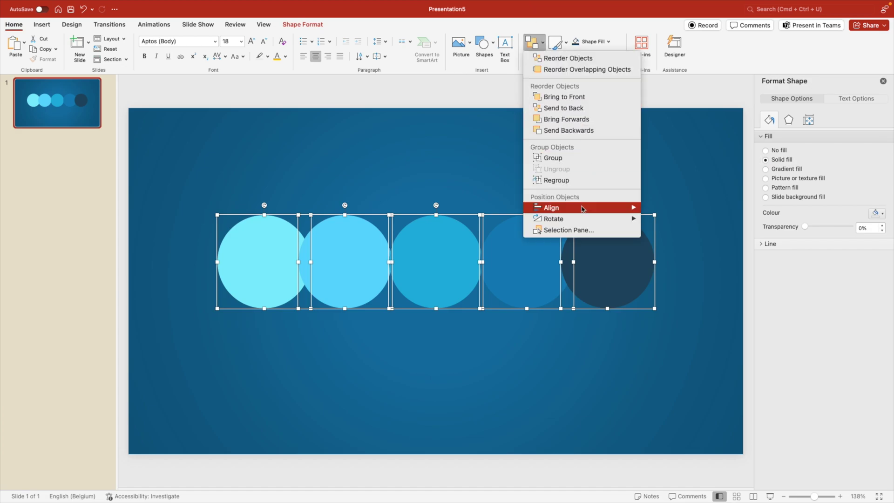
mouse_move(624, 207)
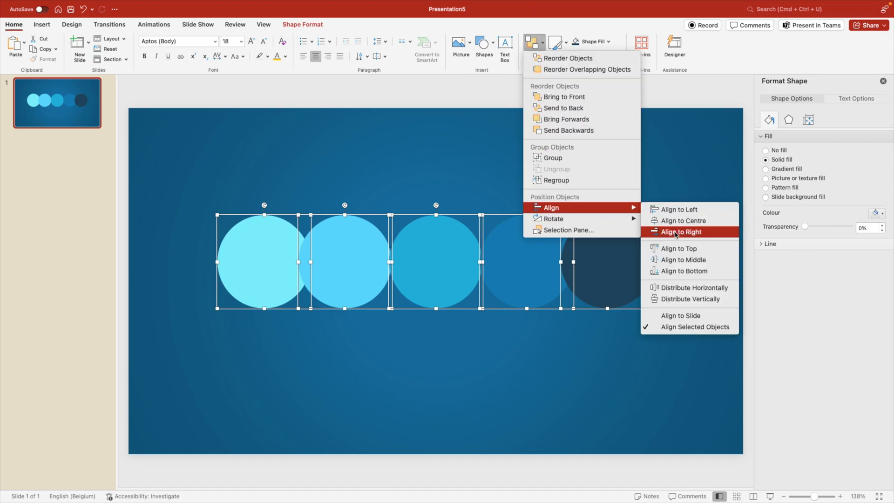
left_click(680, 288)
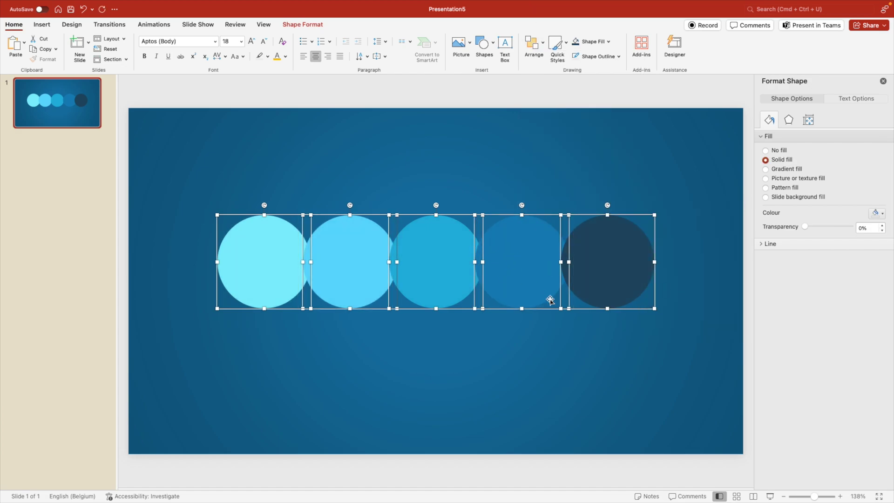
left_click(394, 301)
Step: Send the fourth circle one layer backward
left_click(341, 271)
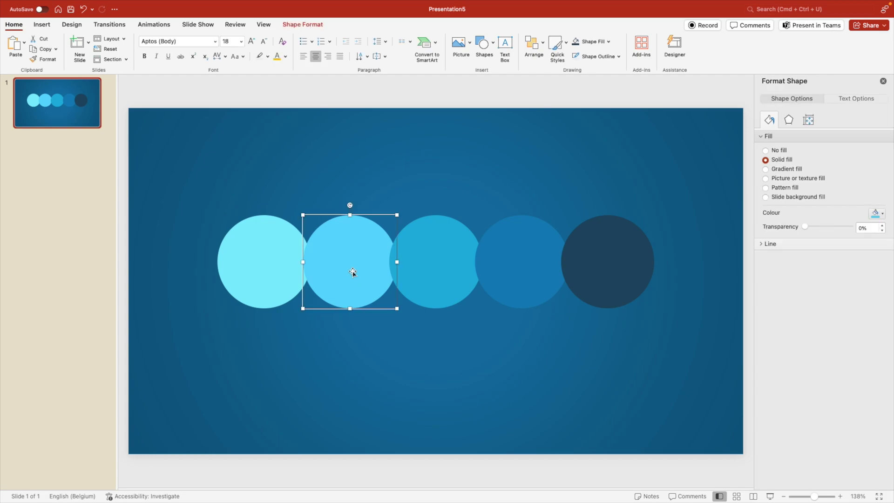
left_click(432, 271)
left_click(537, 261)
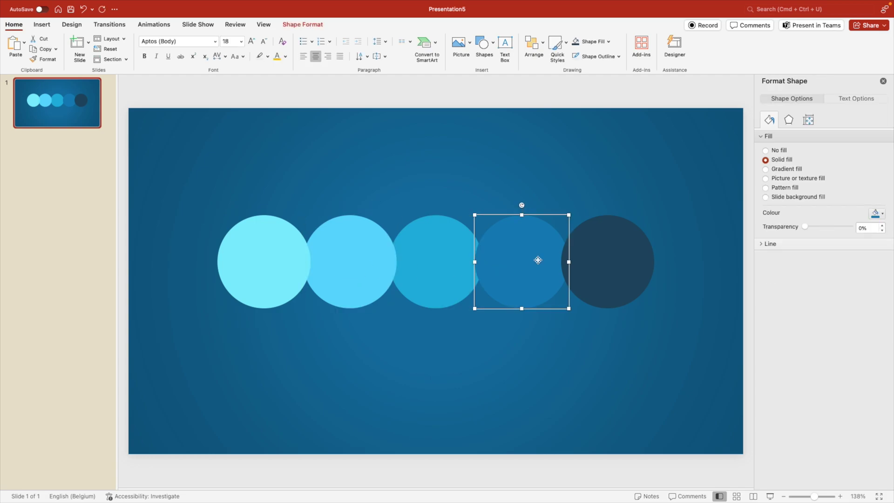
right_click(537, 261)
mouse_move(608, 313)
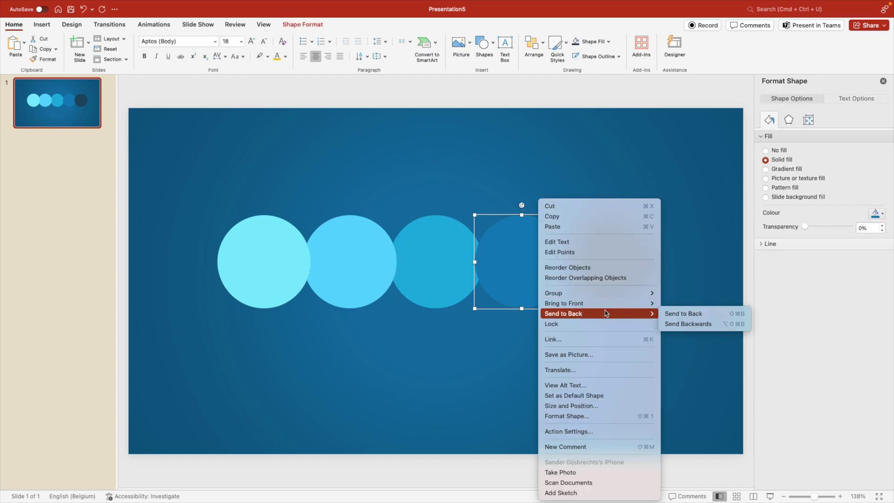
left_click(696, 314)
Step: Bring the dark navy fifth circle to the front, then select all five circles
left_click(621, 285)
right_click(626, 286)
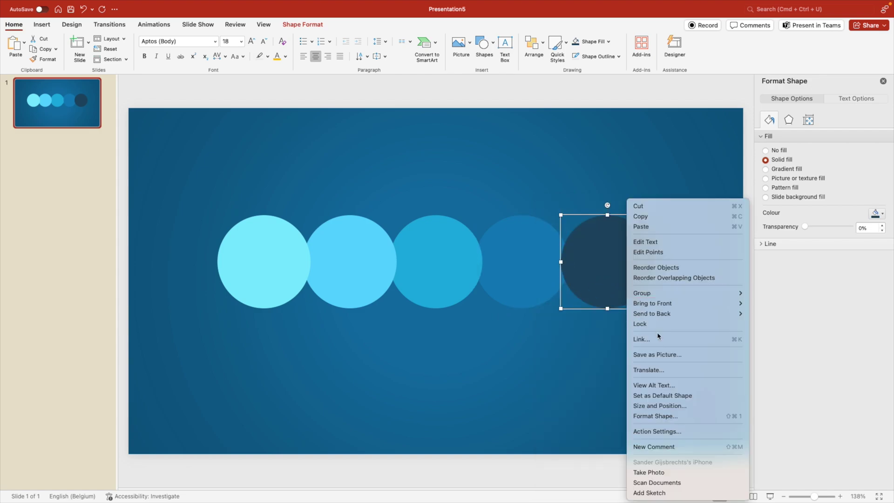
mouse_move(681, 302)
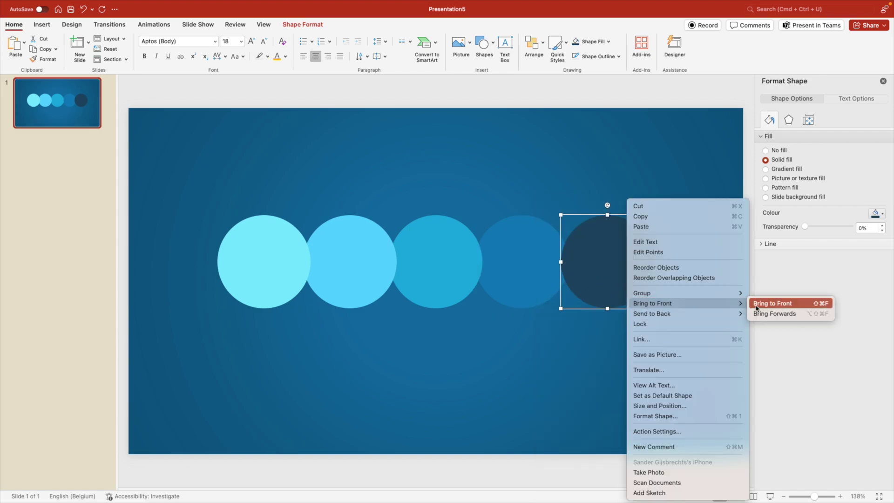
left_click(787, 312)
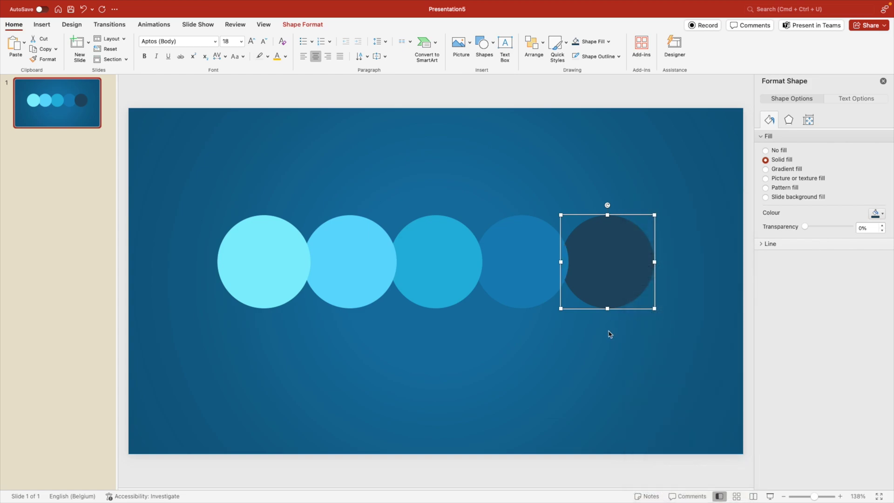
left_click_drag(170, 183, 758, 373)
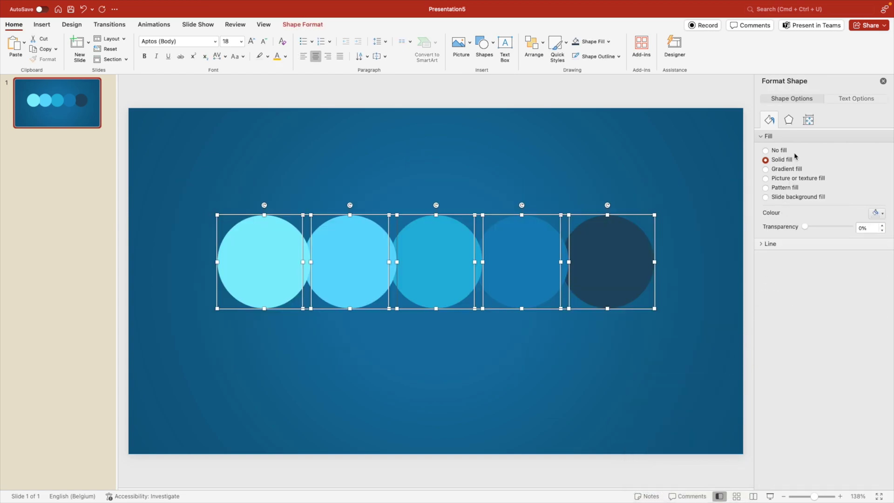
Step: Apply the first outer shadow preset to the circles with 88% transparency
left_click(791, 120)
left_click(777, 137)
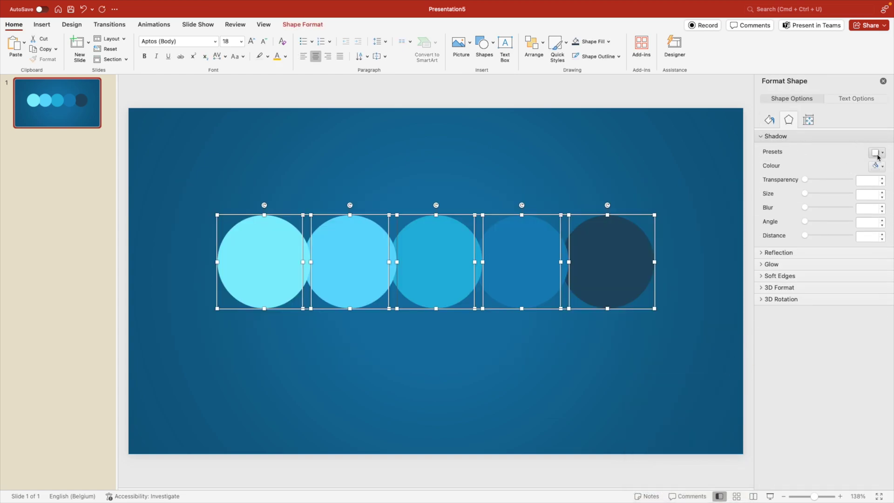
left_click(878, 153)
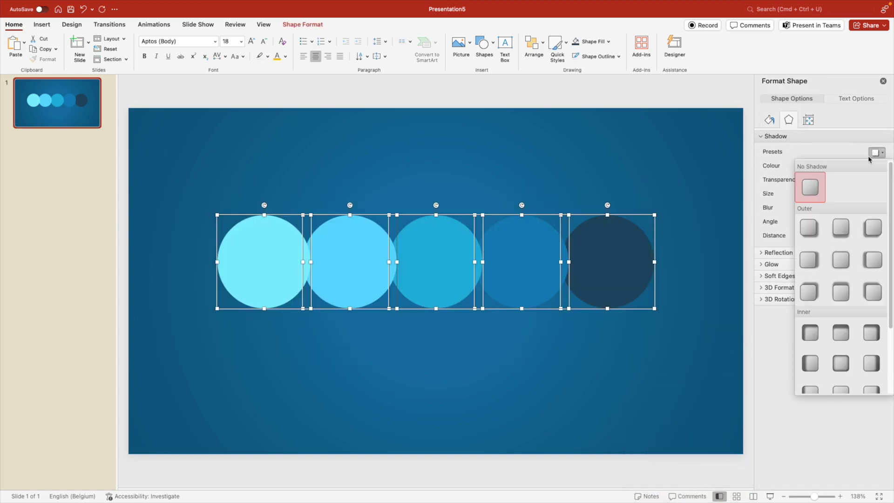
left_click(810, 229)
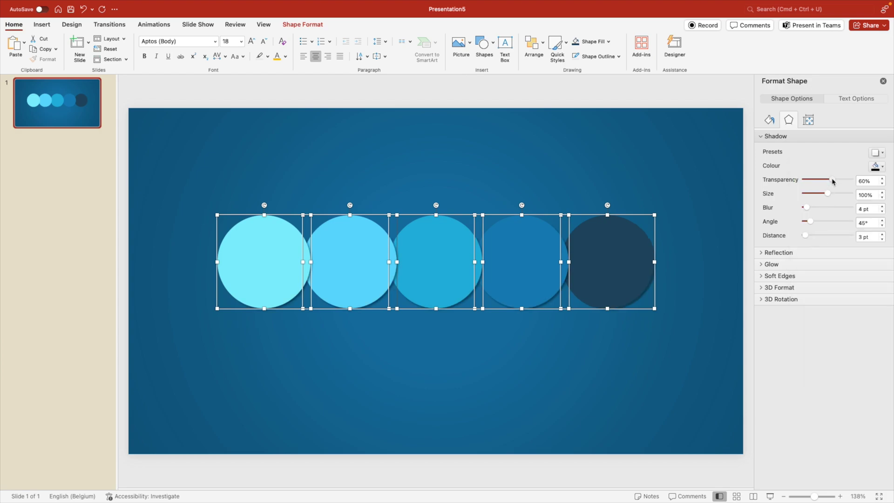
left_click_drag(828, 183, 847, 182)
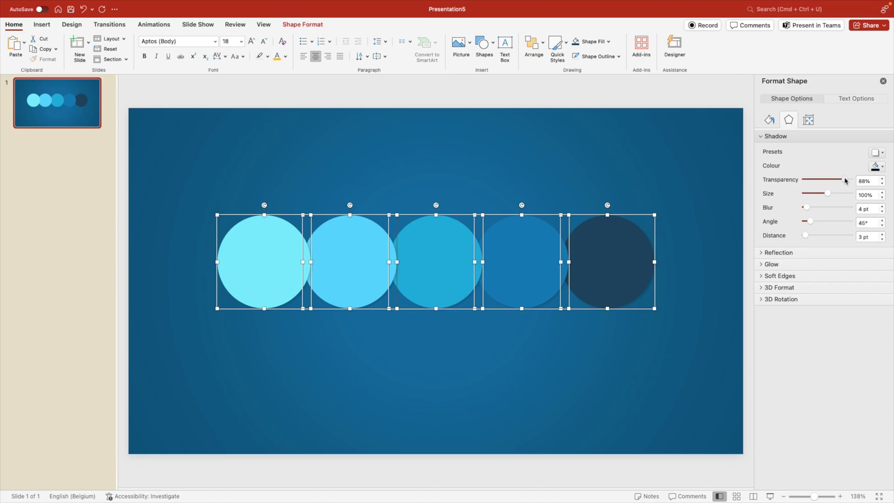
left_click(714, 181)
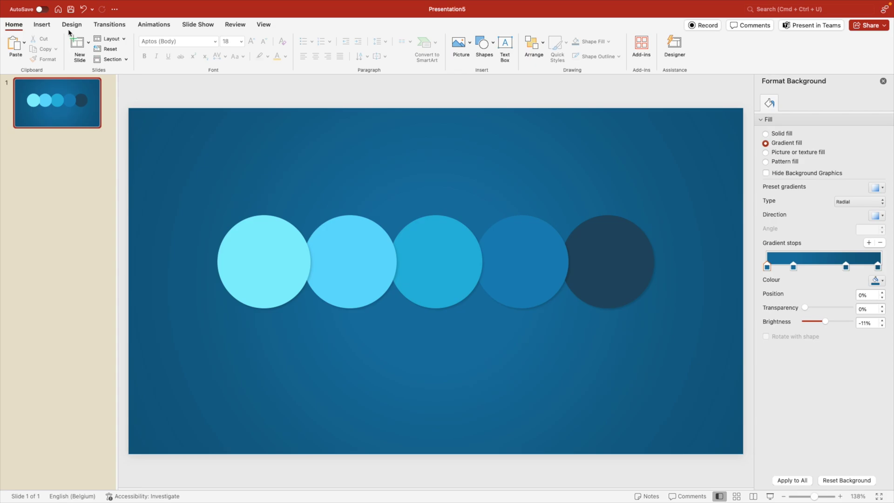
Step: Search stock icons for 'business' and pick the signing-pen and bank icons
left_click(41, 25)
left_click(192, 45)
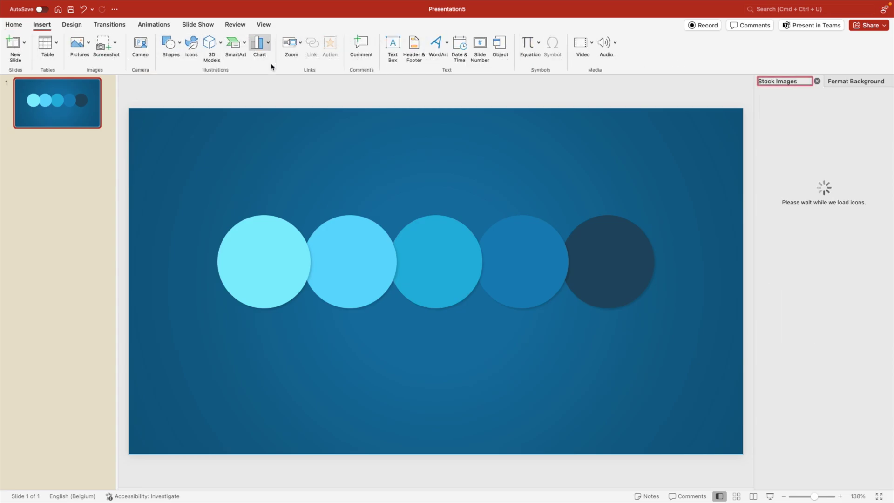
type("business")
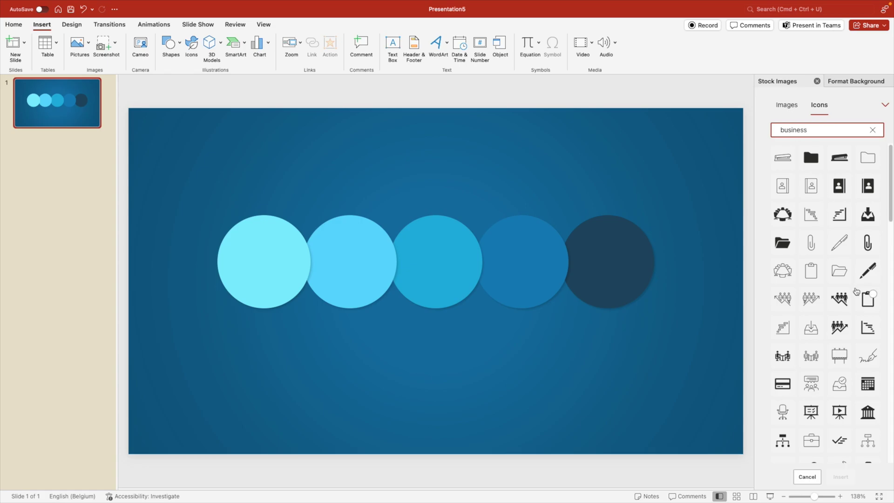
scroll(855, 292, "down", 2)
scroll(855, 293, "down", 5)
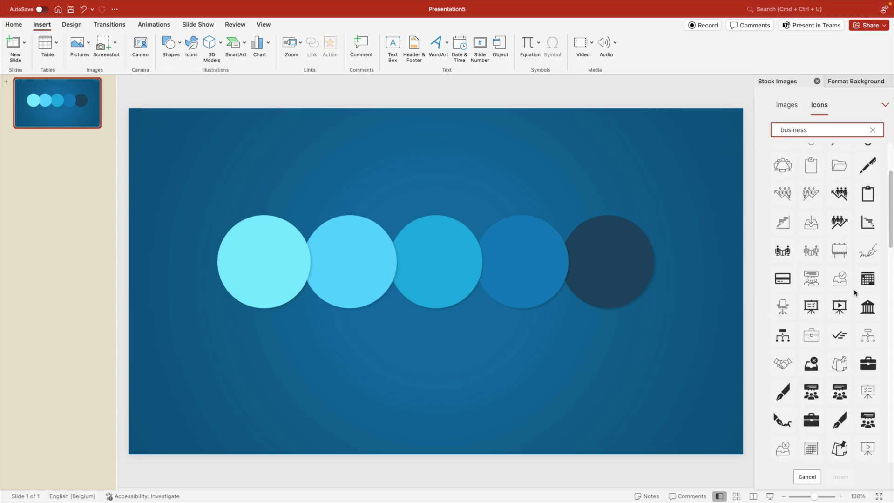
scroll(855, 292, "down", 1)
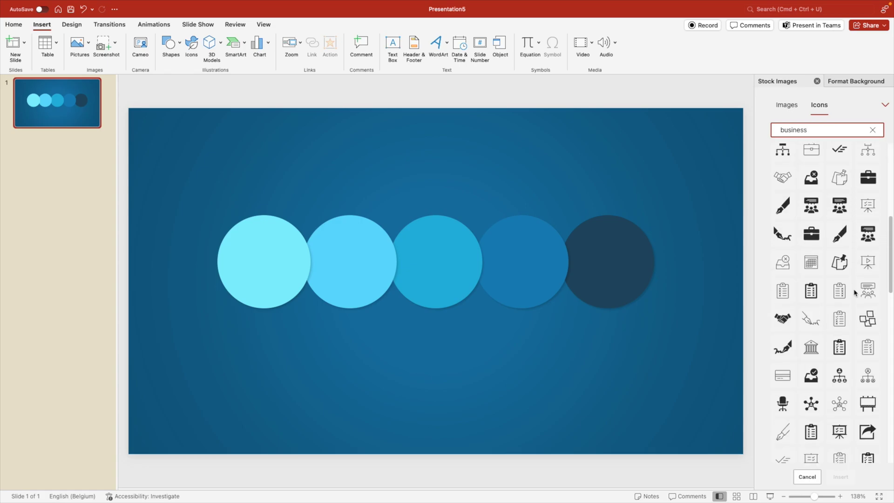
left_click(813, 346)
left_click(815, 312)
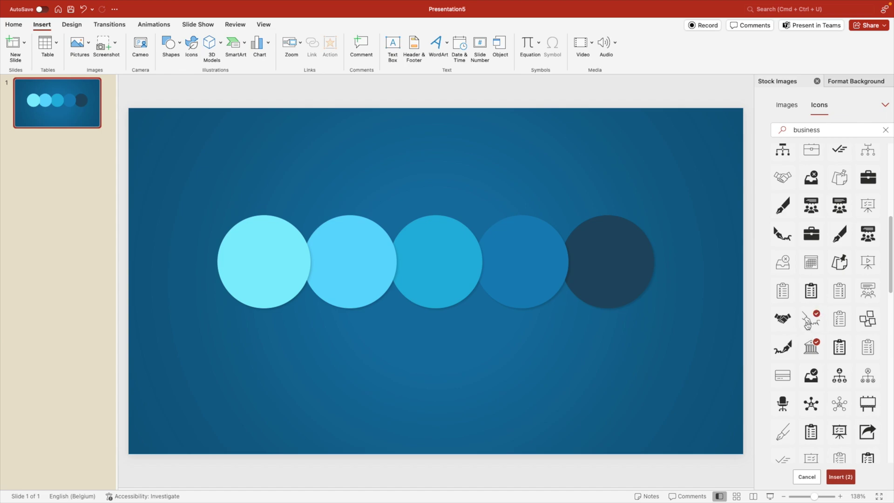
scroll(808, 325, "down", 1)
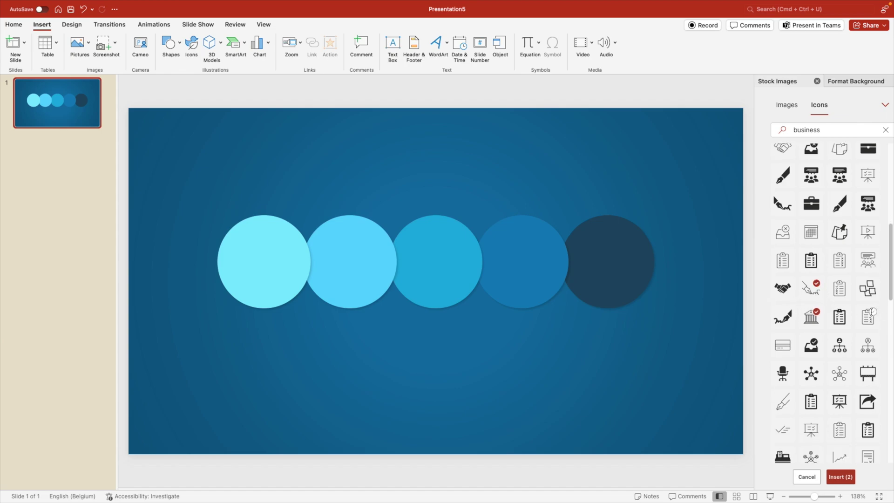
Step: Add the network and check-line icons, insert all five, and colour them white
left_click(842, 371)
scroll(829, 372, "down", 1)
left_click(783, 401)
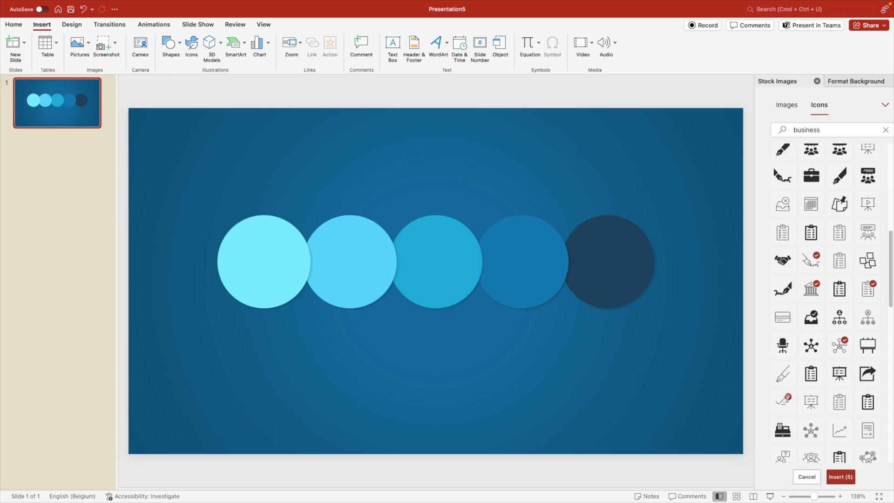
left_click(838, 478)
left_click(286, 41)
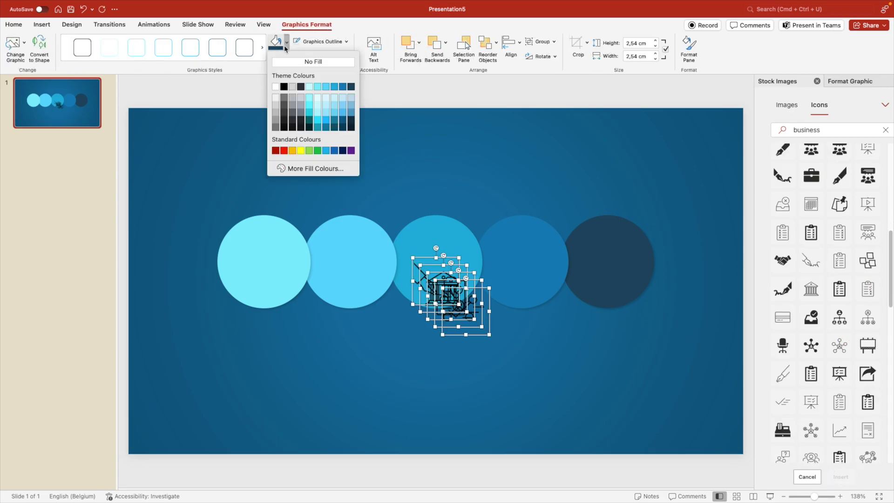
left_click(275, 87)
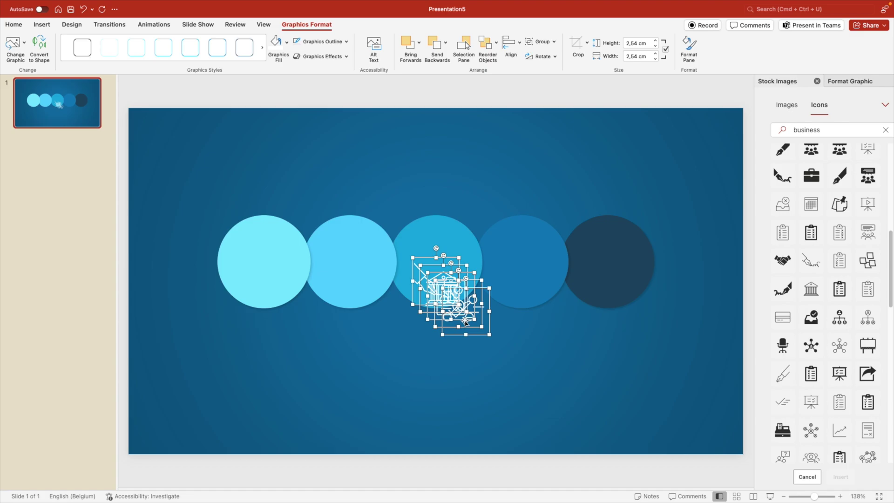
Step: Shrink the icons and place check, clipboard, network, bank and pen icons into the circles
left_click_drag(466, 321, 259, 408)
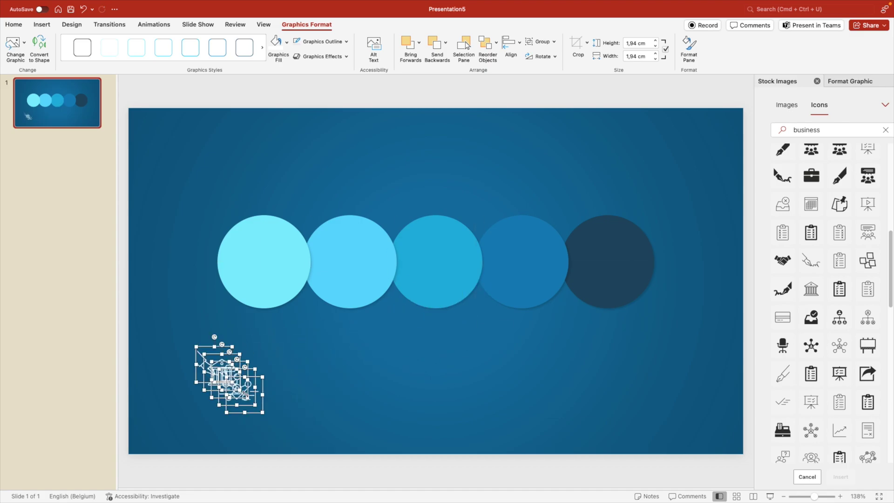
left_click(328, 398)
left_click_drag(228, 378, 343, 265)
left_click(238, 390)
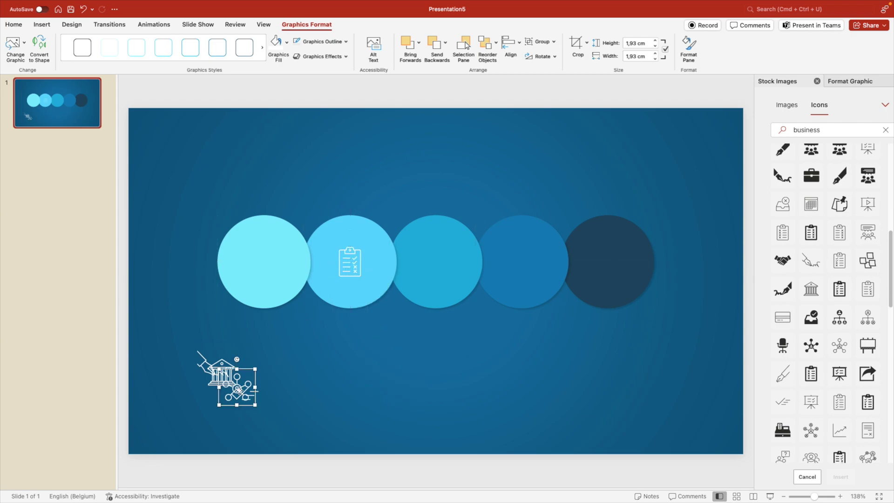
left_click_drag(237, 390, 436, 263)
left_click_drag(239, 391, 260, 264)
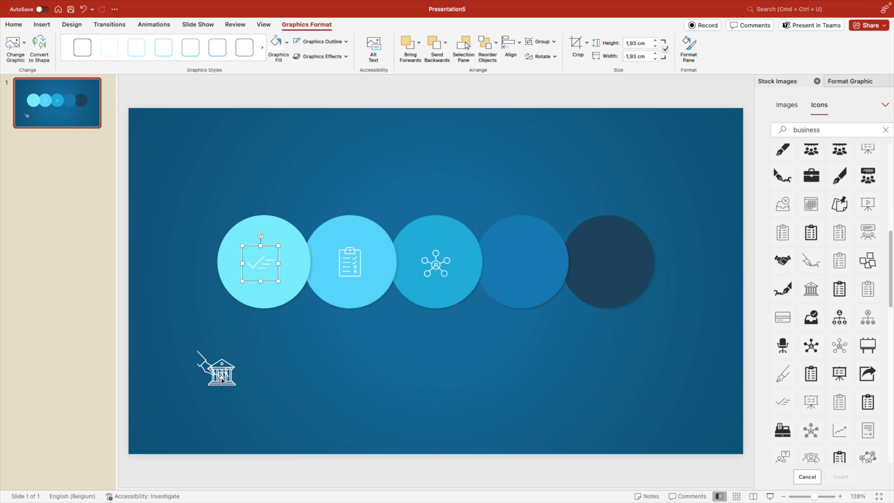
mouse_move(221, 379)
left_mouse_down()
mouse_move(523, 268)
mouse_move(391, 361)
mouse_move(605, 252)
mouse_move(593, 264)
mouse_move(603, 266)
left_mouse_up()
left_click(648, 376)
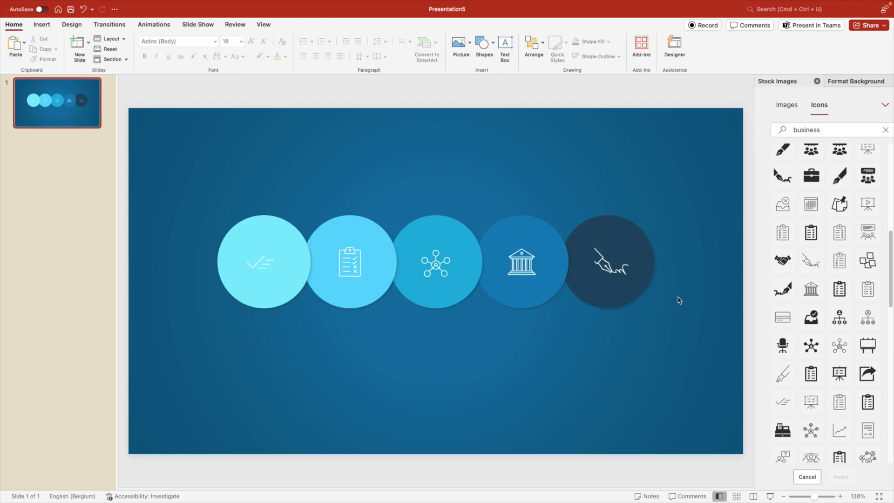
Step: Align the five icons to the centre and middle of their circles
left_click_drag(708, 284, 243, 242)
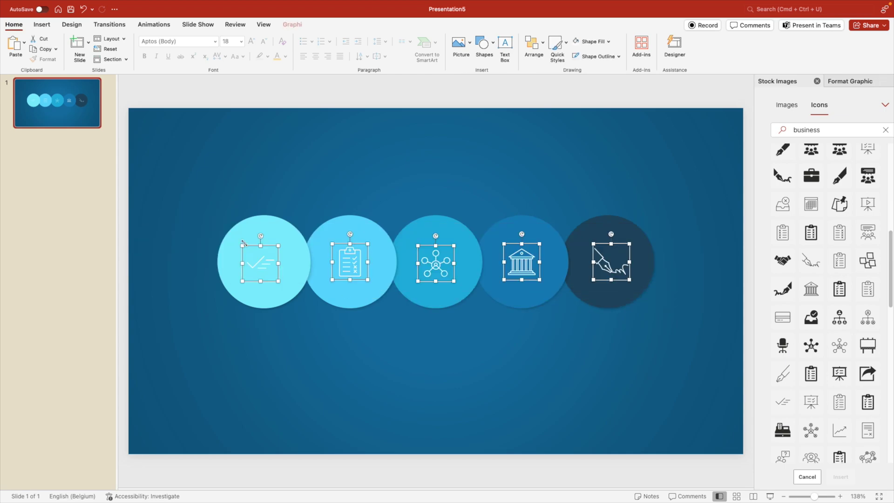
left_click(541, 45)
mouse_move(620, 208)
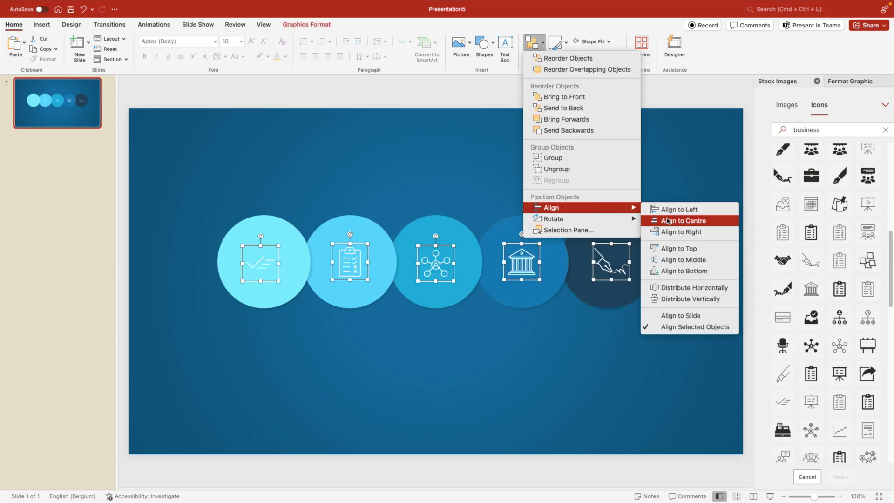
left_click(671, 259)
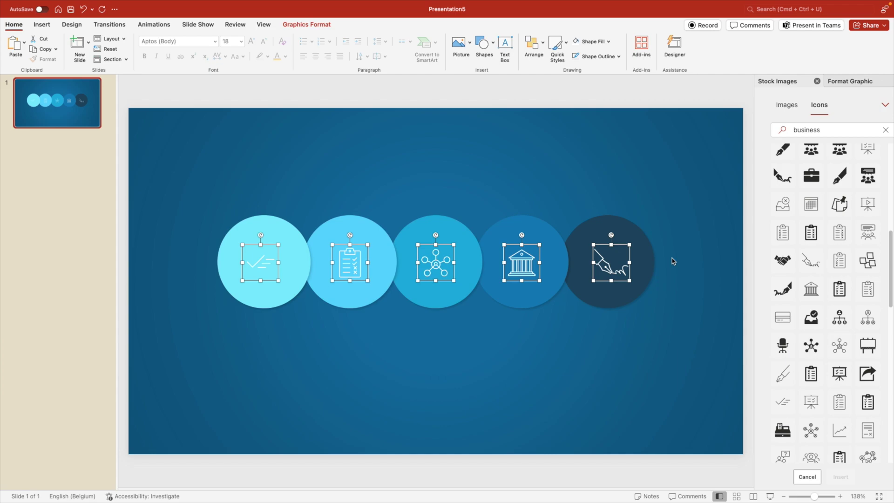
left_click(572, 192)
Step: Group each of the five circles with its icon and close the stock icons pane
left_click_drag(560, 179, 712, 371)
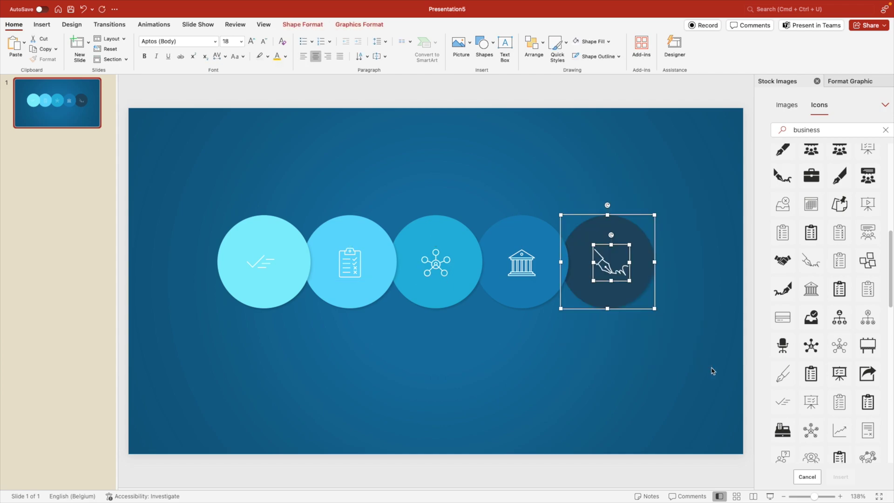
key("super+alt+g")
left_click_drag(471, 185, 594, 363)
key("super+alt+g")
left_click_drag(388, 186, 523, 363)
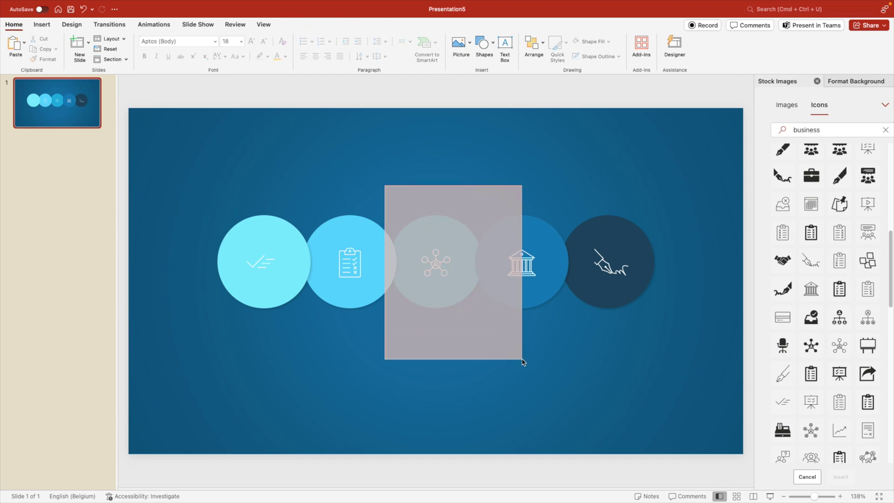
key("super+alt+g")
left_click_drag(278, 161, 429, 345)
key("super+alt+g")
left_click_drag(204, 180, 344, 338)
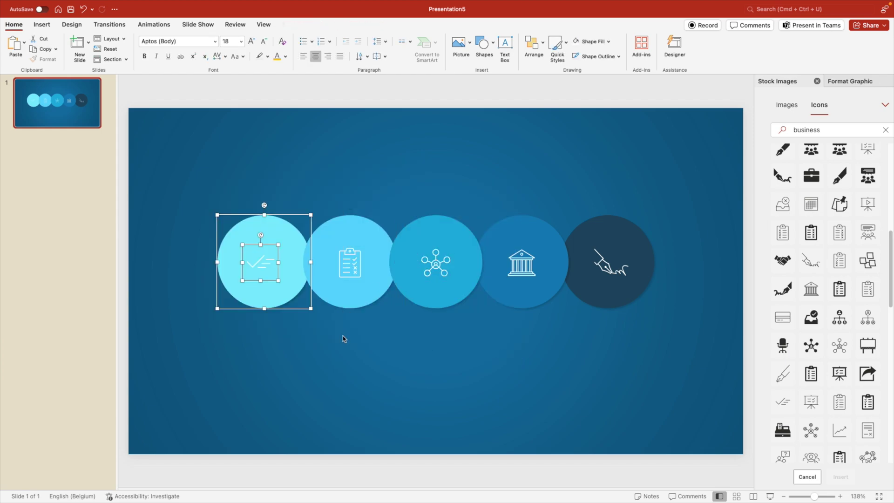
key("super+alt+g")
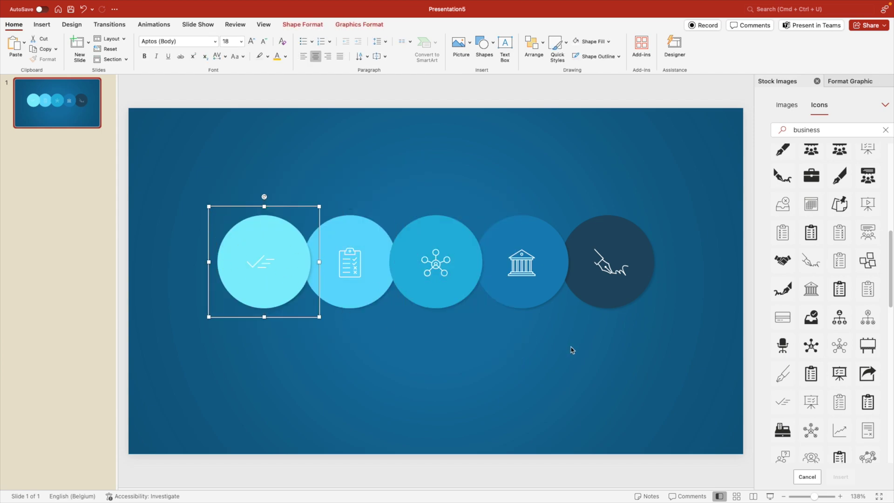
left_click(817, 81)
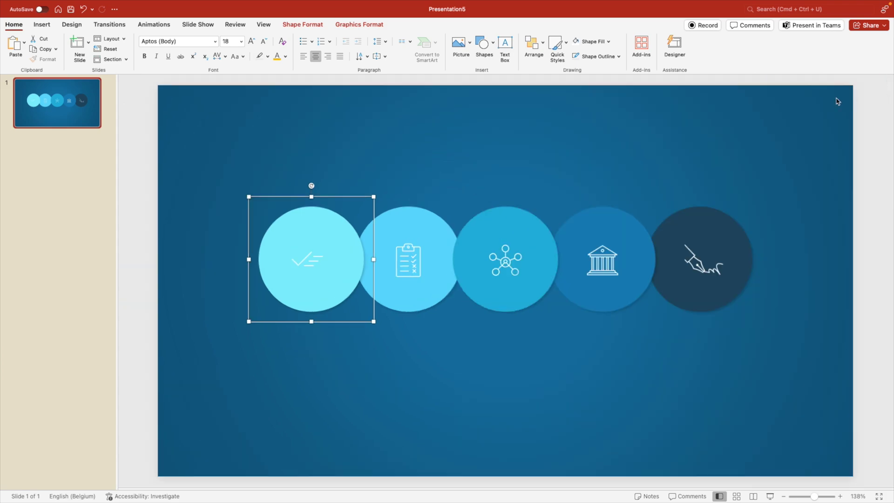
Step: Close the formatting panel and type 'LOREM IPSUM' into a new text box
left_click(882, 83)
left_click(681, 176)
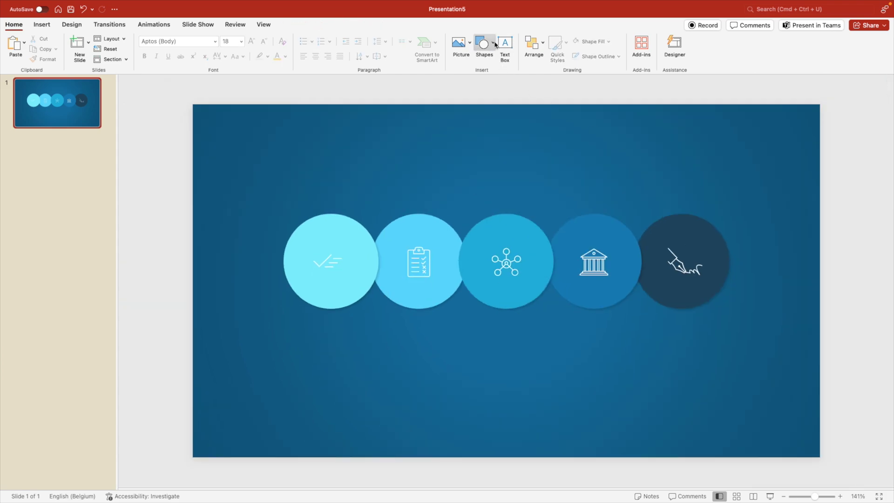
left_click_drag(291, 317, 372, 337)
type("LOREM IPSUM")
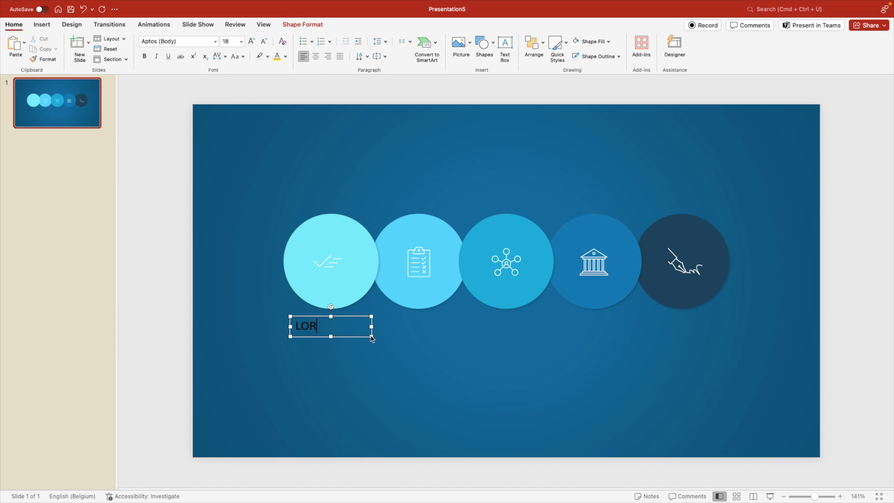
Step: Format the caption as light-coloured, centred Avenir 14 and position it under the first circle
key("super+a")
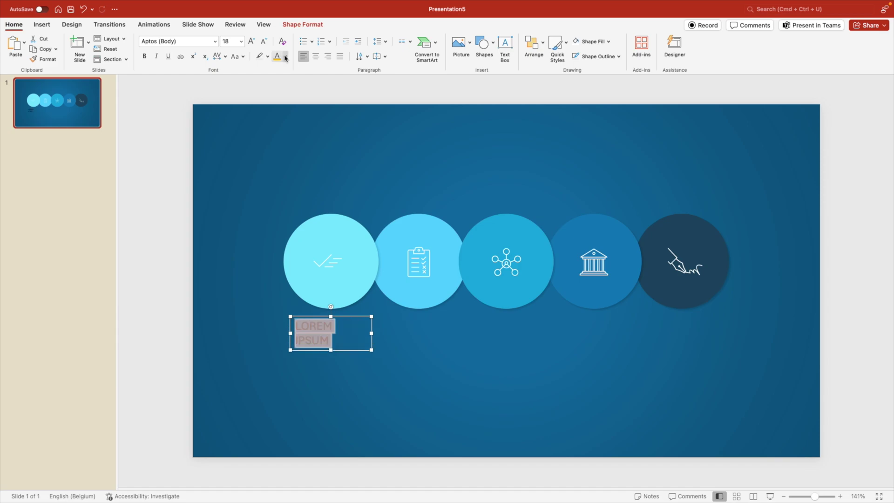
left_click(285, 56)
left_click(283, 84)
left_click(169, 41)
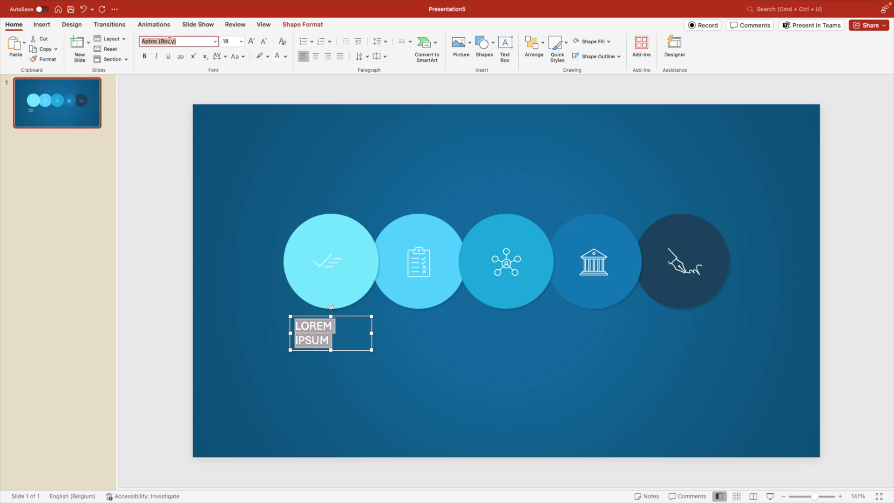
type("Avenir")
key("Return")
left_click(264, 41)
left_click(263, 41)
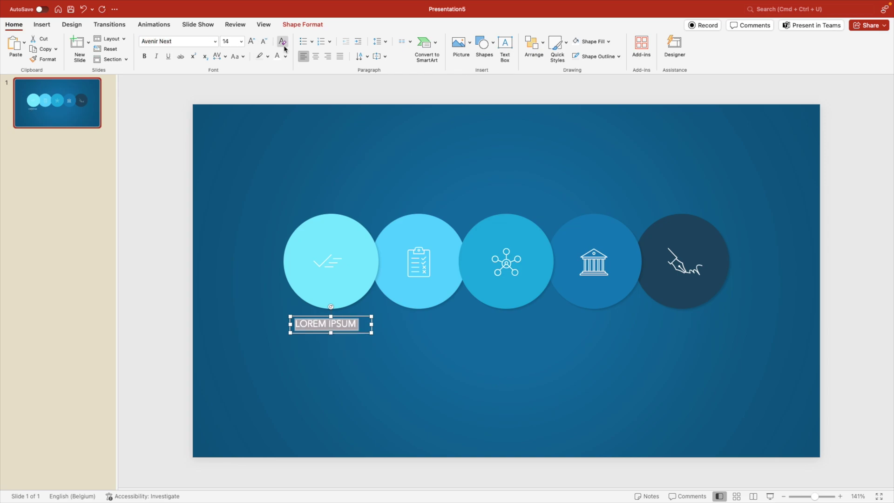
left_click(316, 56)
left_click_drag(345, 317, 342, 316)
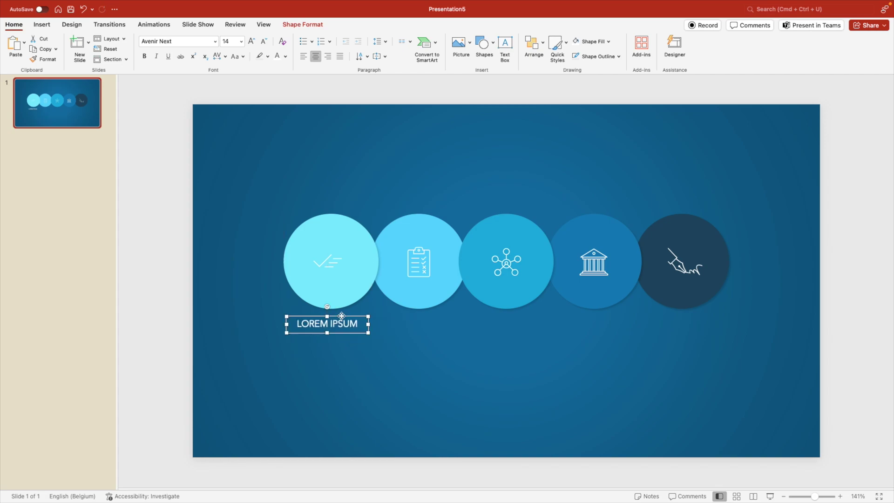
Step: Set the caption font to bold Avenir Next
left_click(215, 41)
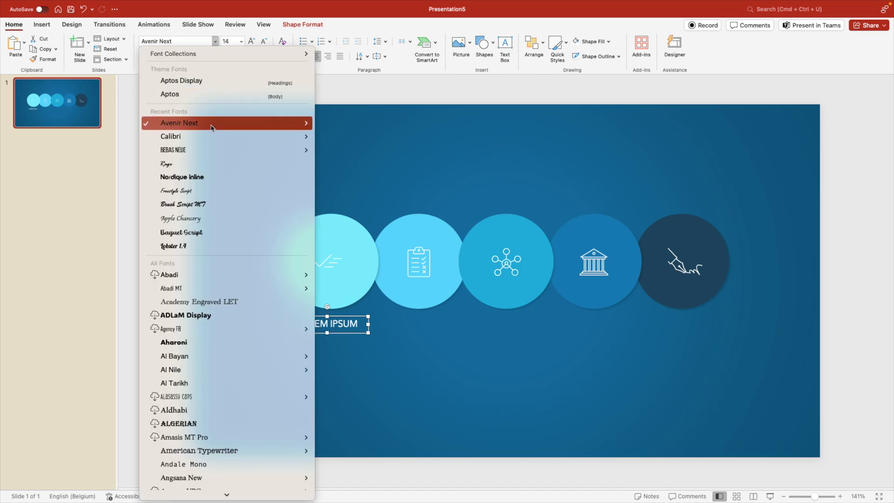
mouse_move(211, 124)
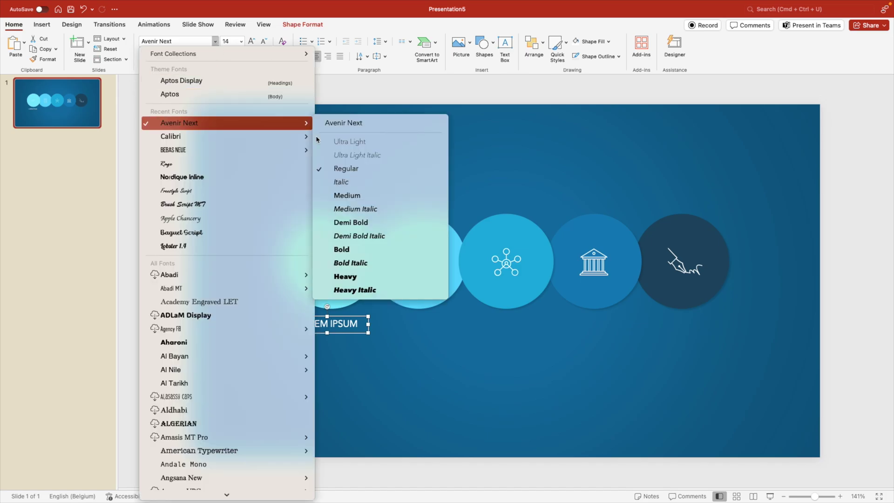
left_click(350, 249)
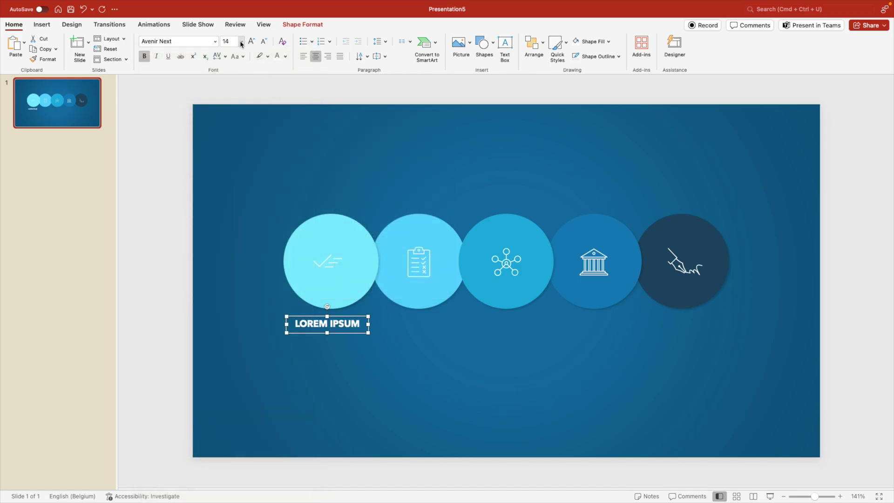
left_click(215, 41)
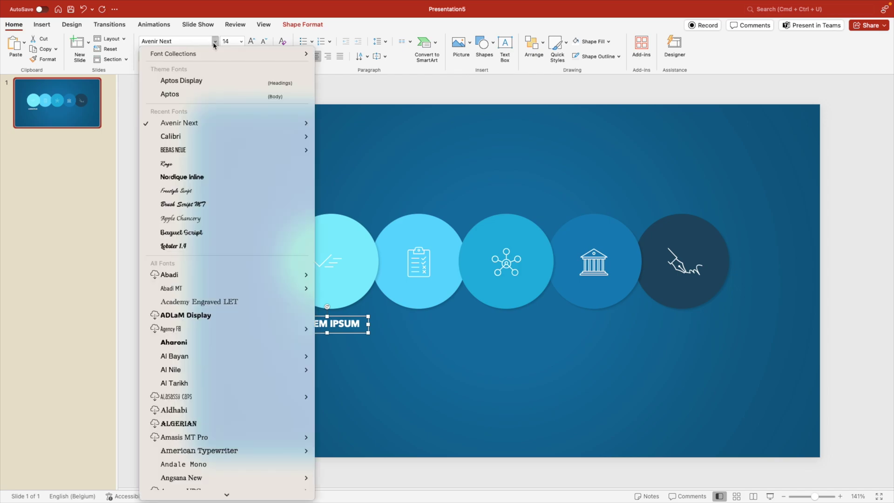
left_click(198, 122)
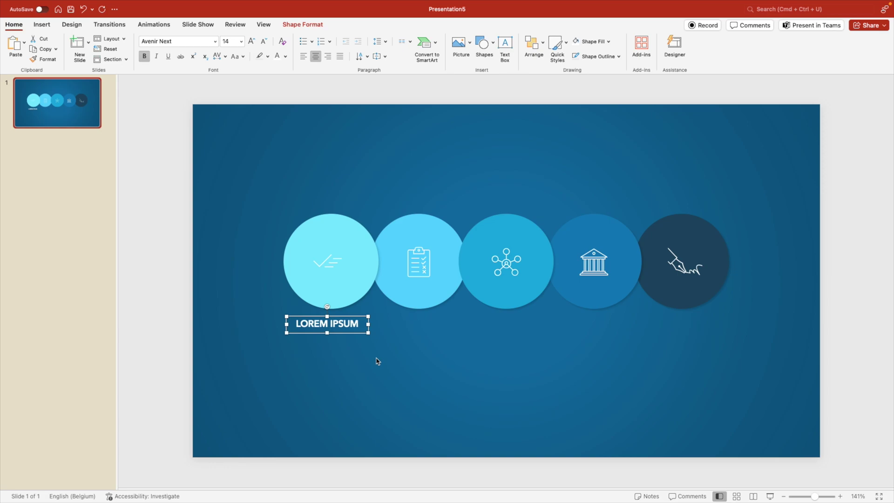
Step: Add a Lorem ipsum text box under the title, trimmed to end at 'tempor'
left_click(505, 46)
left_click_drag(284, 345, 371, 433)
key("super+v")
left_click_drag(342, 375, 372, 416)
key("BackSpace")
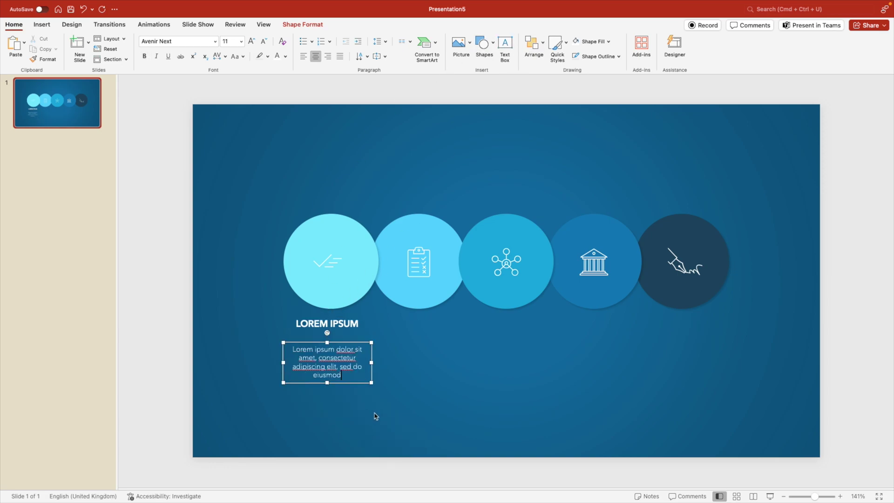
type("tempor.")
left_click_drag(350, 342, 522, 348)
Step: Copy the title and description beneath all five circles, then shift the whole layout higher
left_click(348, 332, "shift")
key("super+d")
left_click_drag(605, 340, 695, 341)
left_click(781, 347)
left_click_drag(792, 434, 200, 155)
left_click_drag(354, 255, 354, 237)
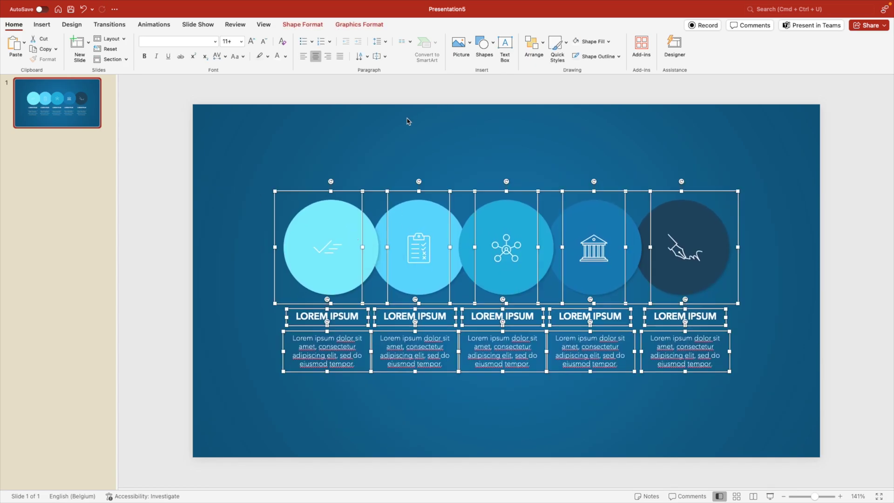
Step: Send circles 3, 4 and 5 to the back so each overlaps its right neighbour
left_click(563, 425)
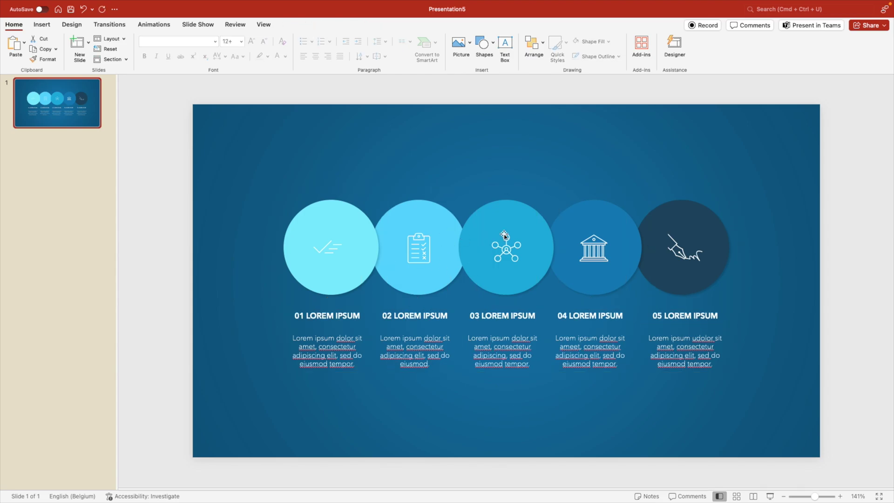
left_click(506, 222)
key("super+alt+shift+b")
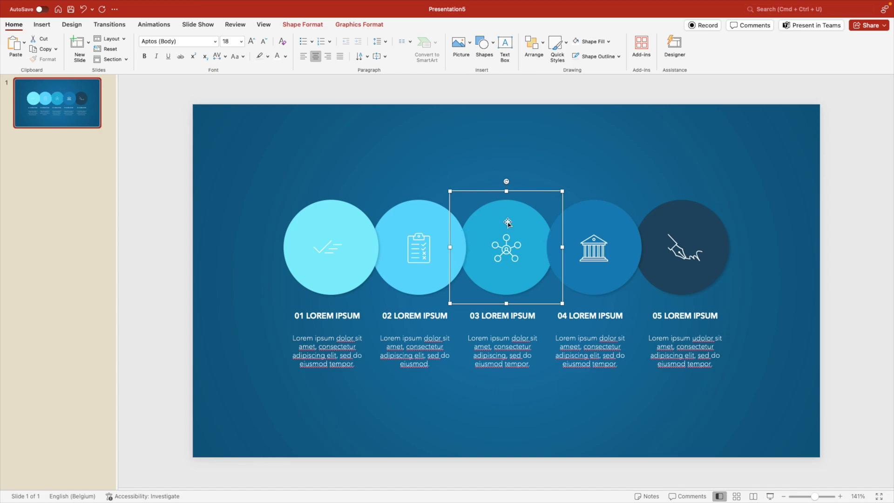
left_click(593, 224)
key("super+alt+shift+b")
left_click(694, 223)
key("super+alt+shift+b")
left_click(793, 279)
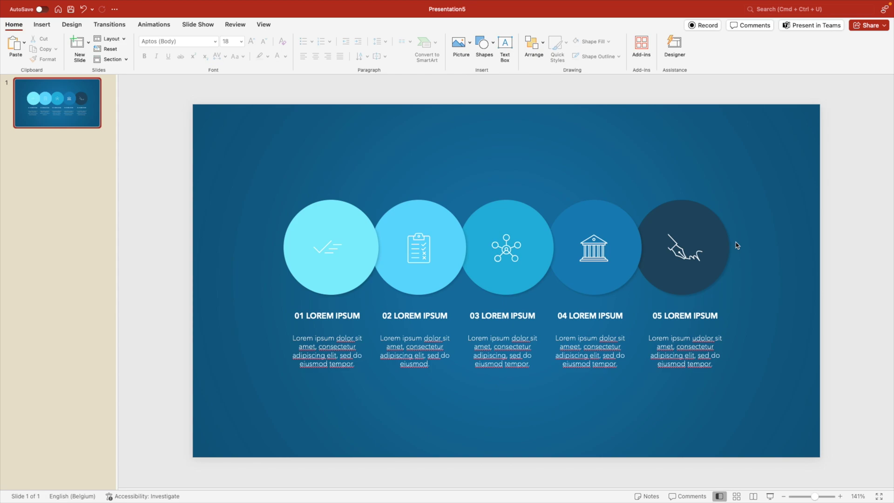
Step: Duplicate slide 1, then centre-align its five circles into one stacked circle
right_click(61, 107)
left_click(106, 169)
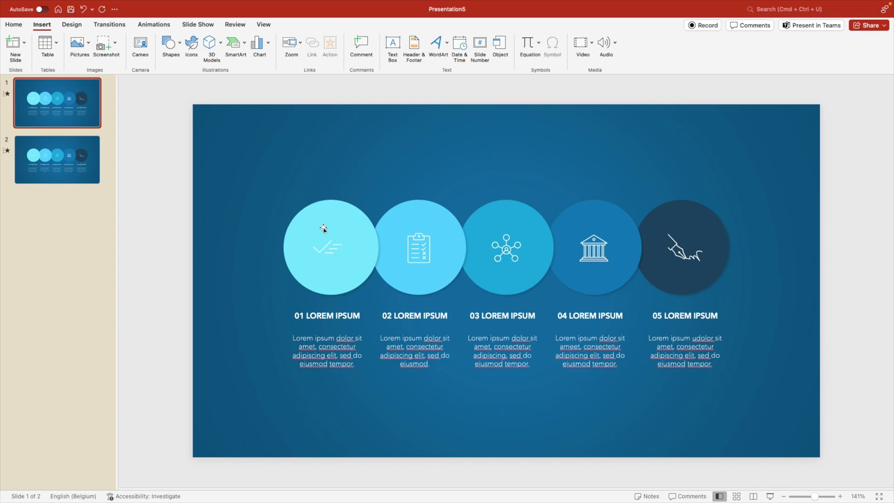
left_click_drag(242, 153, 794, 327)
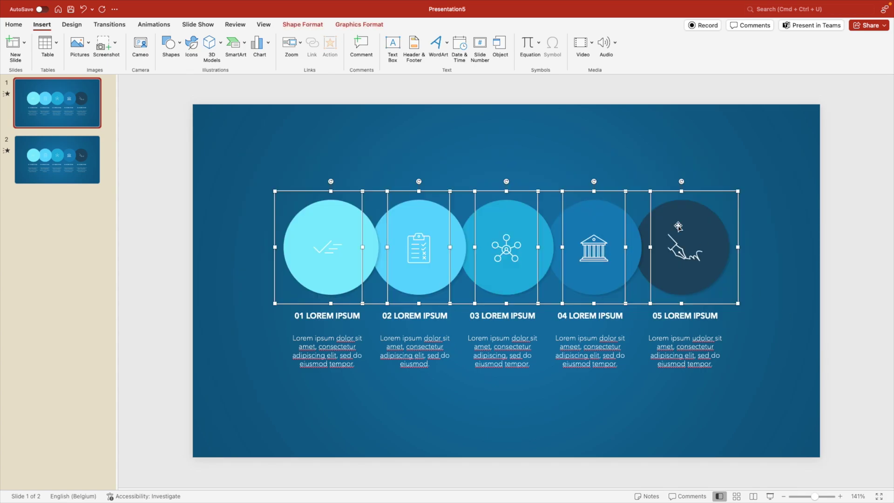
left_click(286, 26)
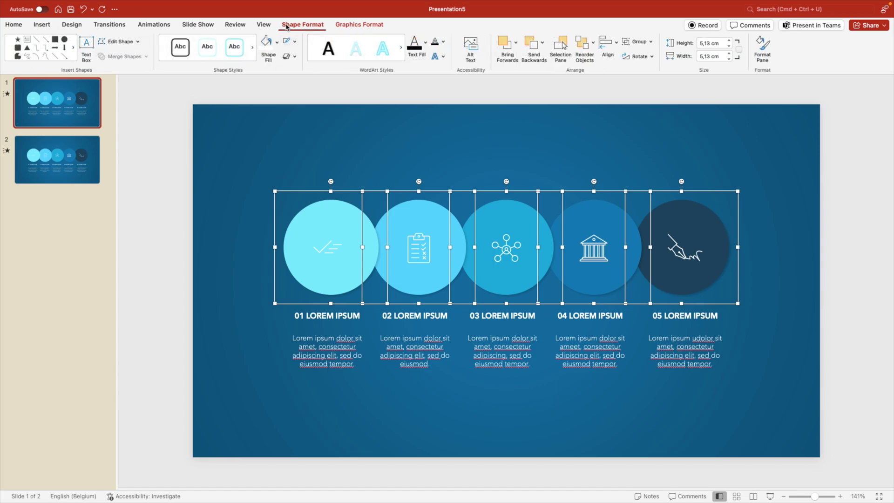
left_click(616, 44)
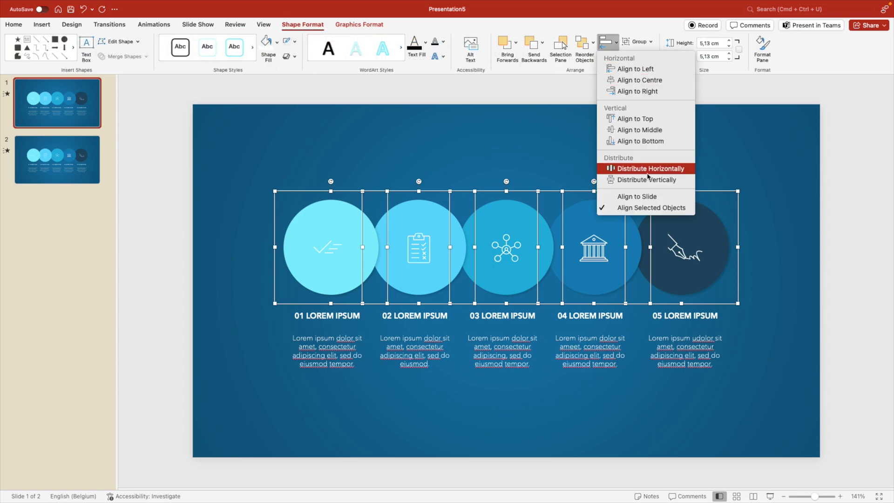
left_click(628, 80)
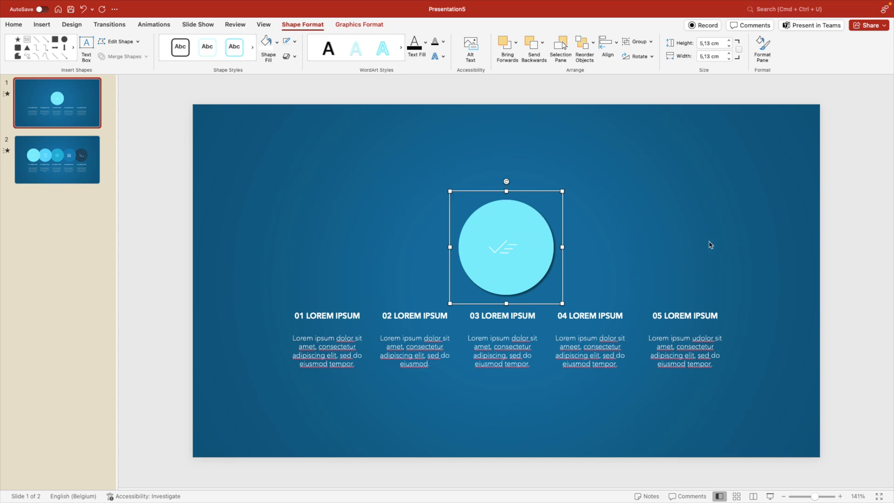
Step: Move all ten captions below the slide and push captions 02–05 further down
left_click_drag(798, 418, 254, 292)
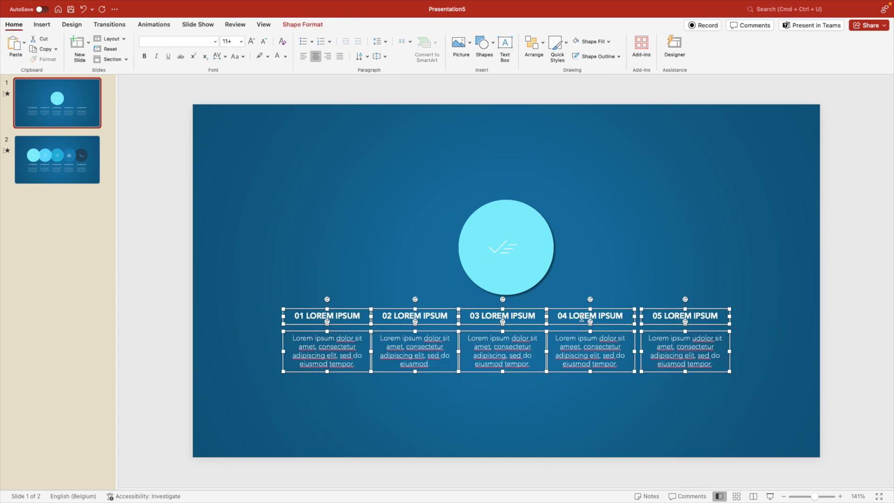
left_click_drag(581, 317, 620, 411)
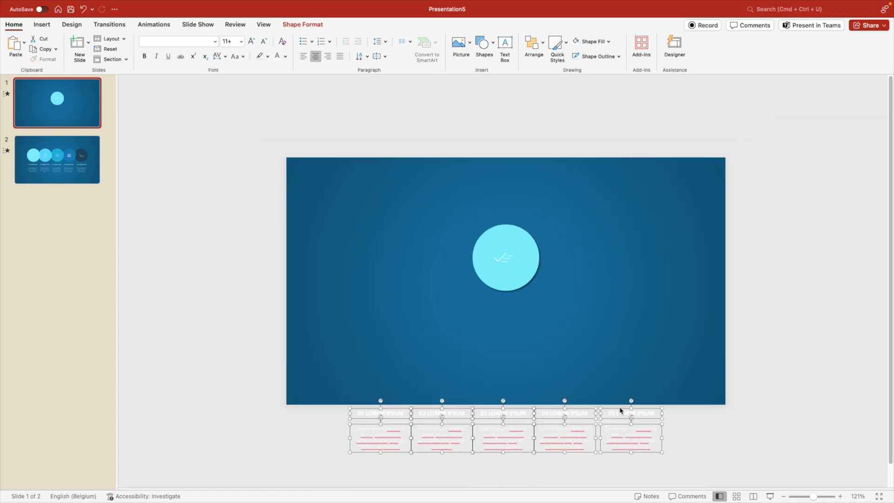
left_click(391, 423, "shift")
left_click_drag(460, 415, 459, 429)
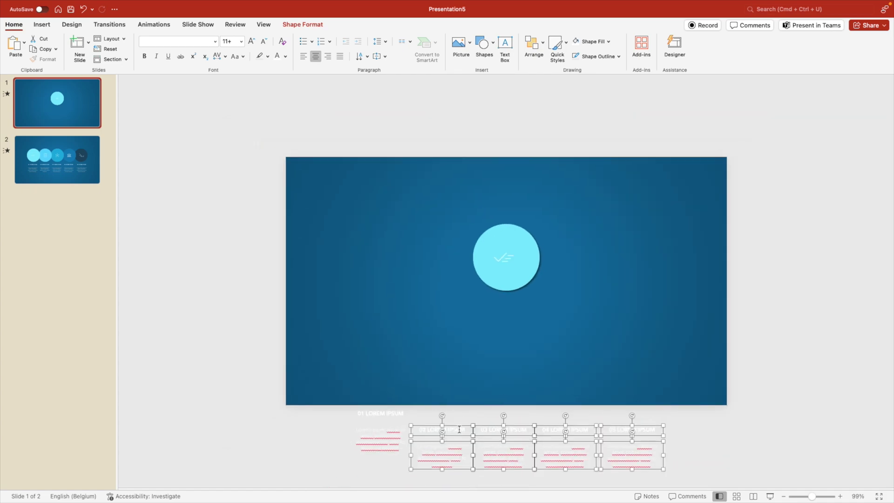
left_click(460, 427, "shift")
left_click(459, 445, "shift")
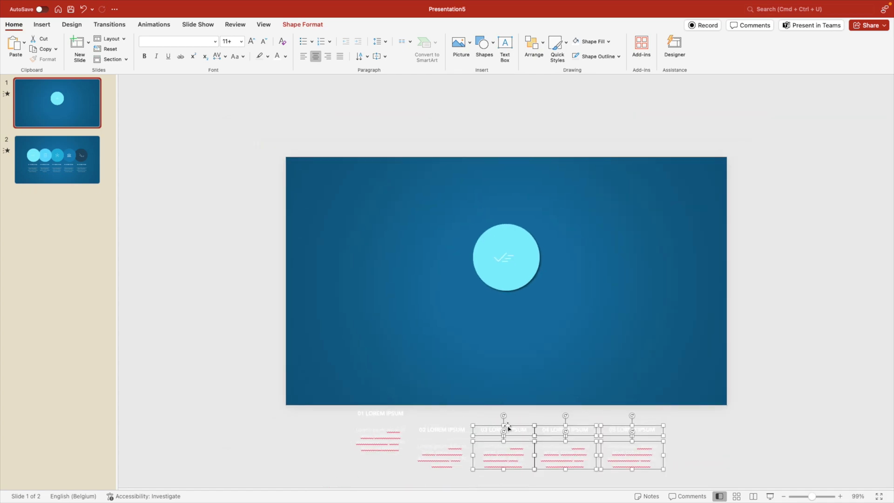
Step: Stagger captions 03, 04 and 05 progressively lower below the slide
left_click_drag(521, 425, 520, 442)
left_click(520, 447, "shift")
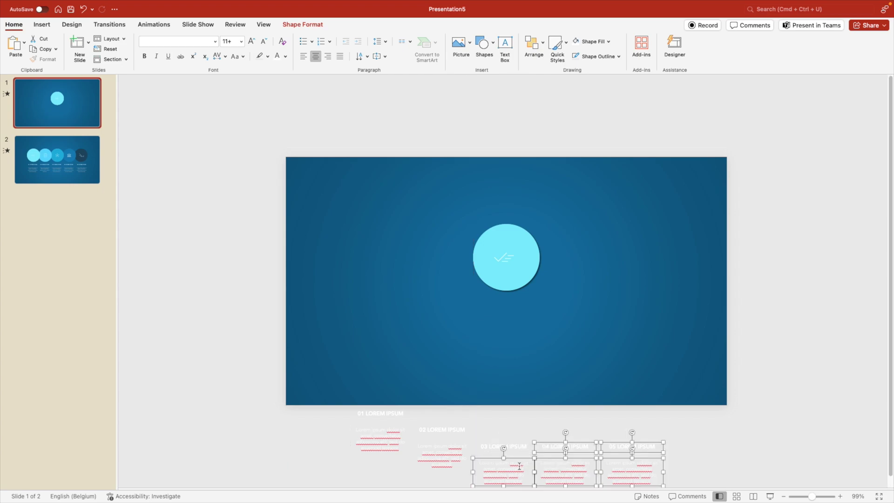
left_click(522, 460, "shift")
left_click_drag(582, 443, 584, 460)
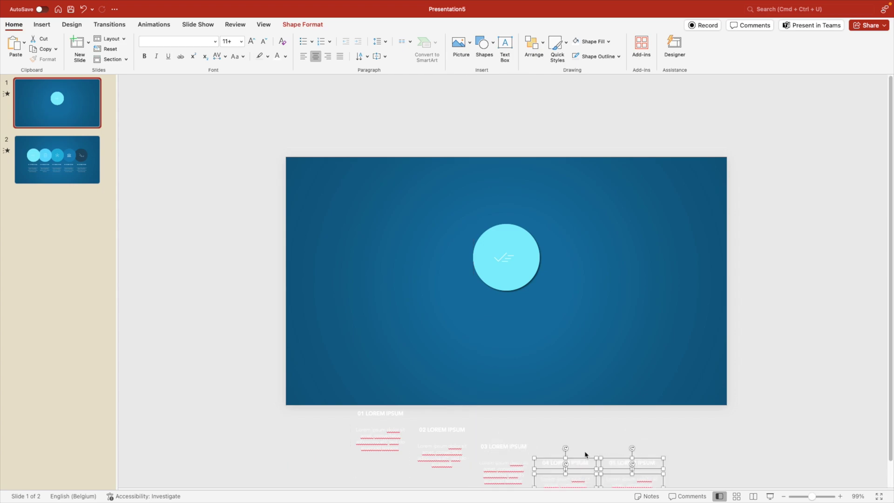
scroll(591, 450, "down", 3)
left_click(569, 432, "shift")
left_click(570, 444, "shift")
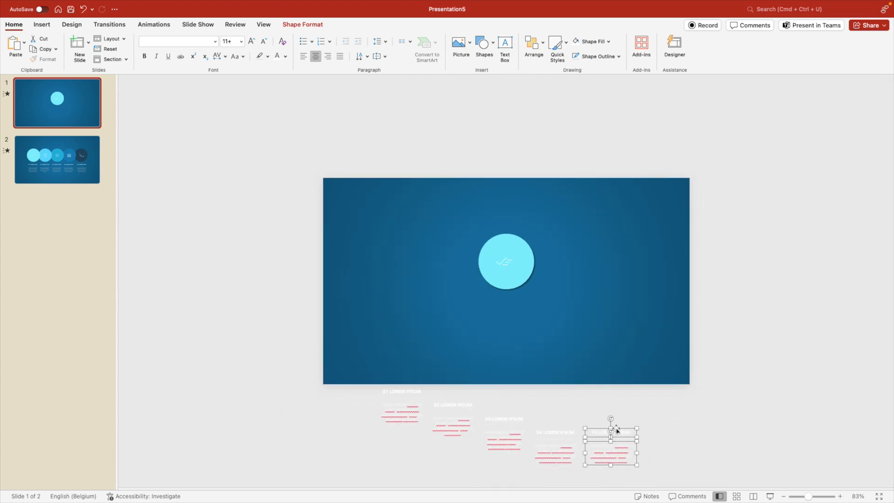
left_click_drag(600, 428, 598, 444)
scroll(549, 349, "up", 3)
Step: Apply the Morph transition to slide 2, then return to slide 1
left_click(354, 254)
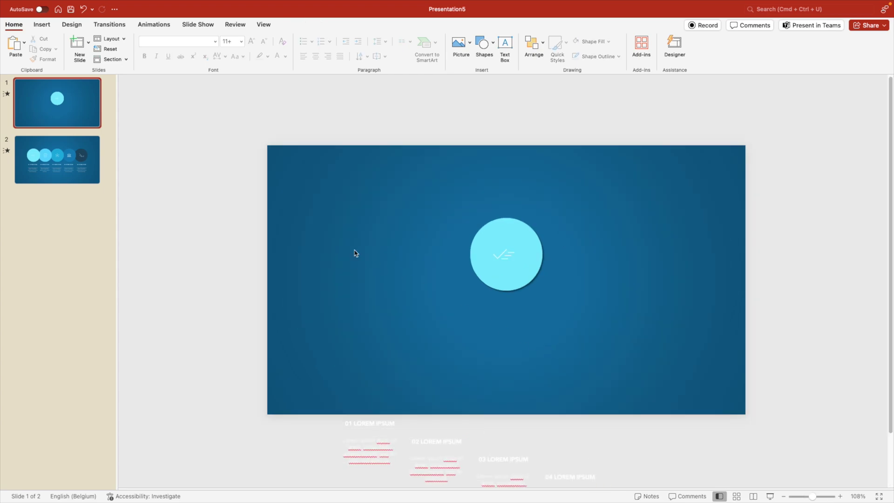
left_click(64, 158)
left_click(109, 24)
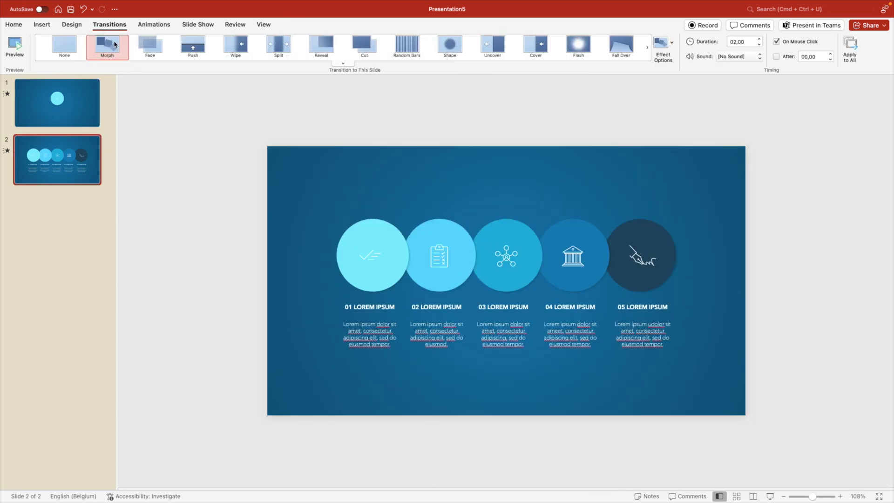
left_click(115, 45)
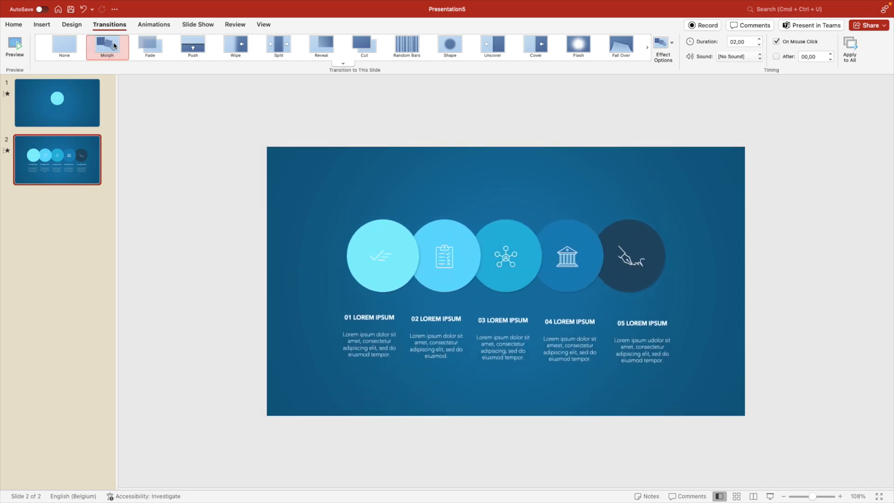
key("Page_Up")
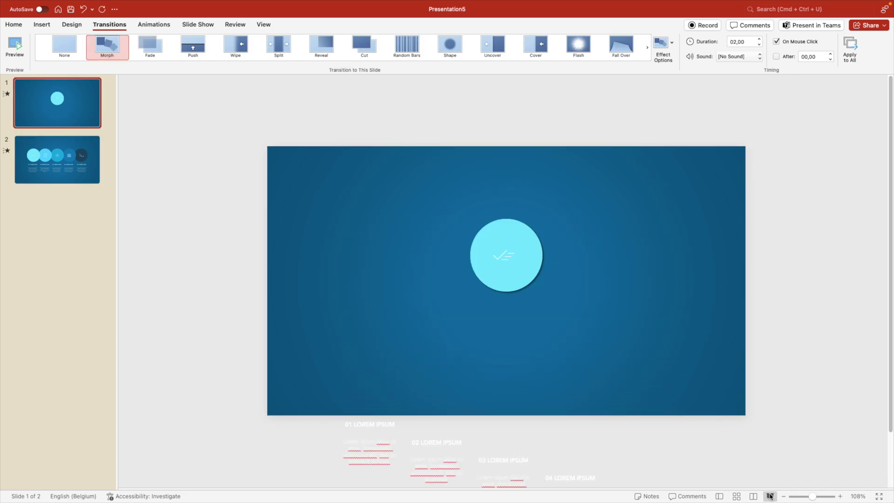
Step: Start the slide show from slide 1 to play the Morph
left_click(770, 496)
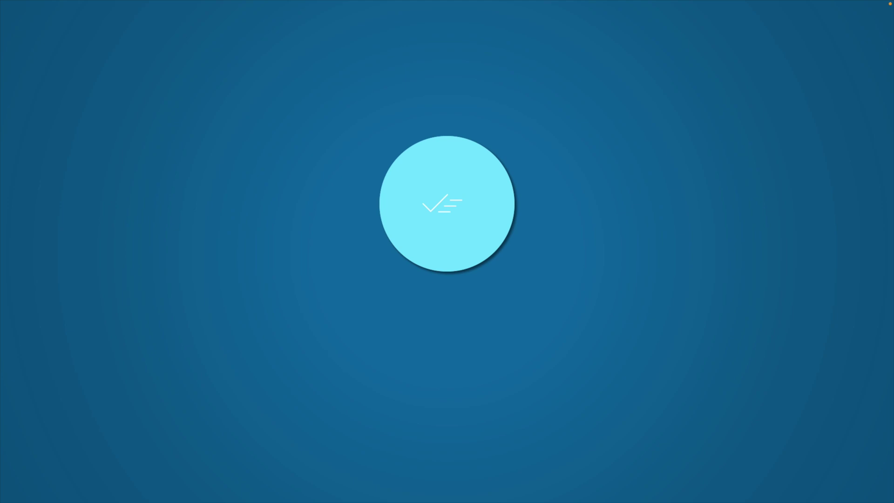